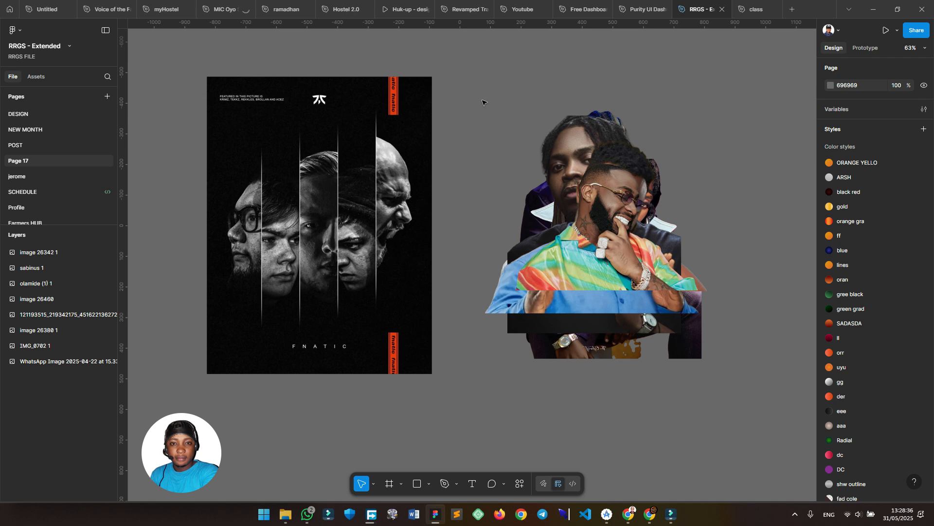
# Examine the FNATIC reference poster's split-face composition, dividing lines and text placement
pyautogui.scroll(5, 263, 125)
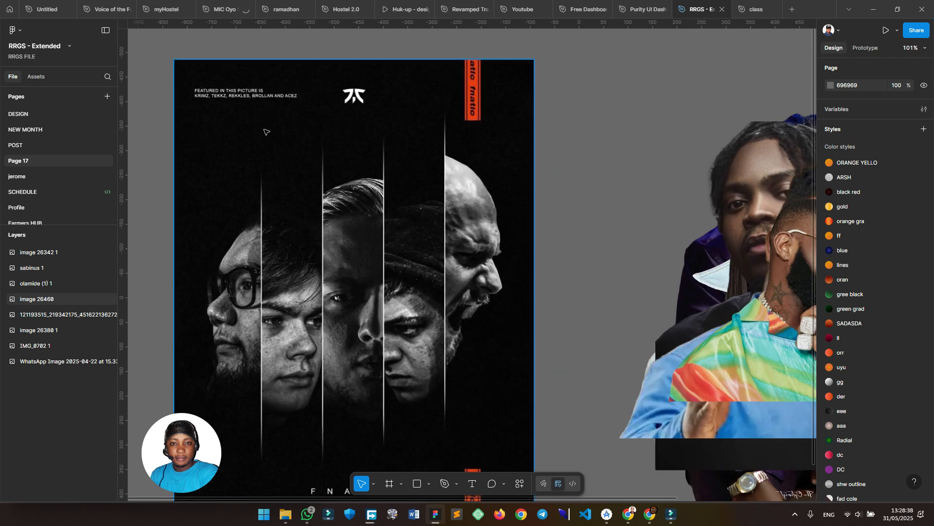
pyautogui.scroll(-5, 534, 175)
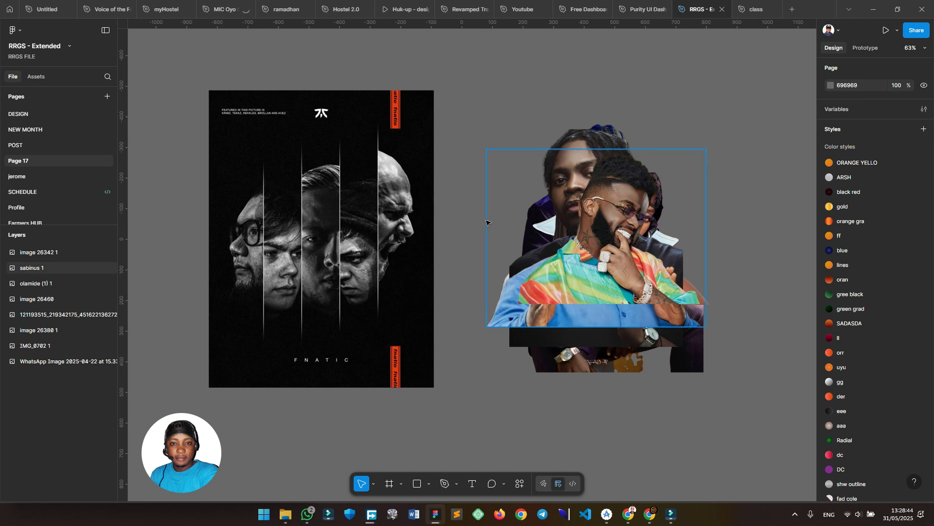
pyautogui.scroll(-3, 477, 209)
pyautogui.hscroll(-2, 480, 185)
pyautogui.scroll(5, 283, 162)
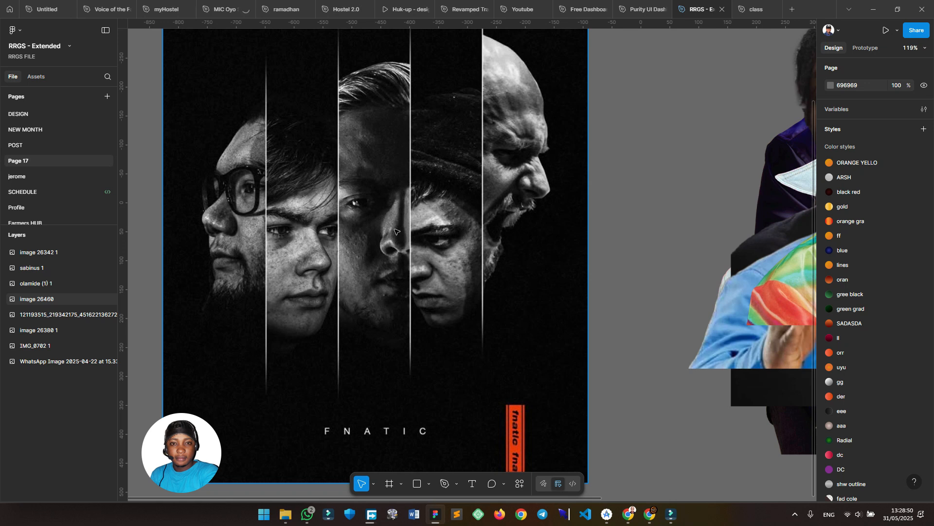
pyautogui.scroll(-5, 577, 275)
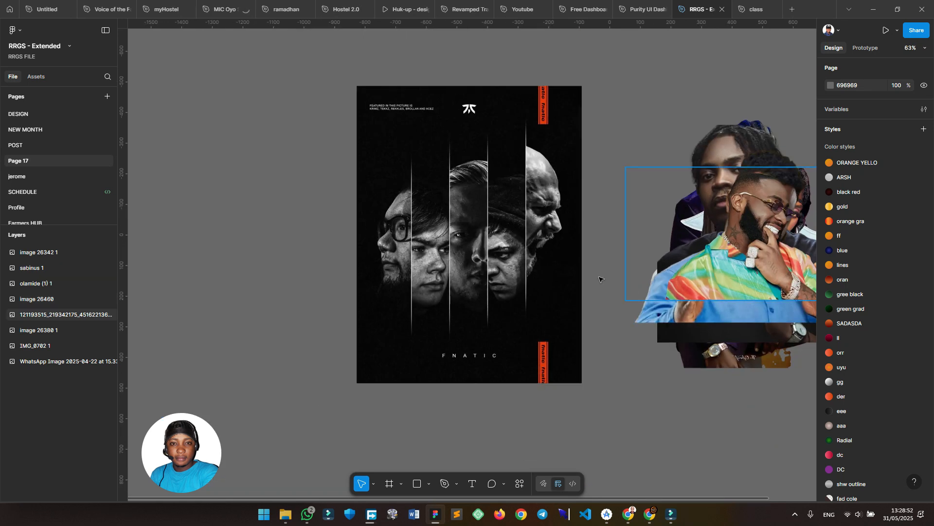
# Spread the overlapping cut-out portraits apart across the empty canvas beside the reference poster
pyautogui.hscroll(5, 561, 234)
pyautogui.scroll(-2, 561, 235)
pyautogui.scroll(-1, 559, 235)
pyautogui.hscroll(3, 433, 205)
pyautogui.moveTo(438, 184); pyautogui.dragTo(592, 160)
pyautogui.moveTo(443, 204); pyautogui.dragTo(656, 298)
pyautogui.moveTo(425, 157); pyautogui.dragTo(359, 382)
pyautogui.moveTo(419, 204); pyautogui.dragTo(567, 410)
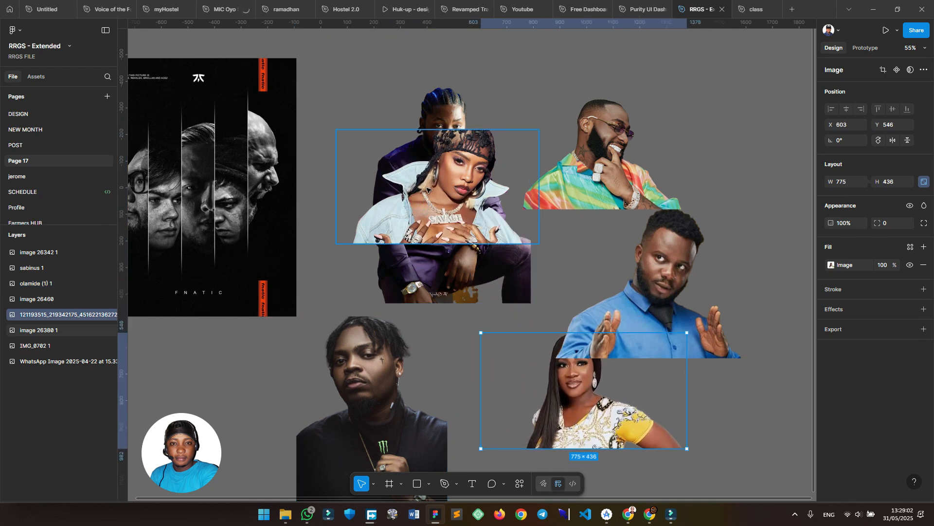
pyautogui.moveTo(429, 189); pyautogui.dragTo(668, 118)
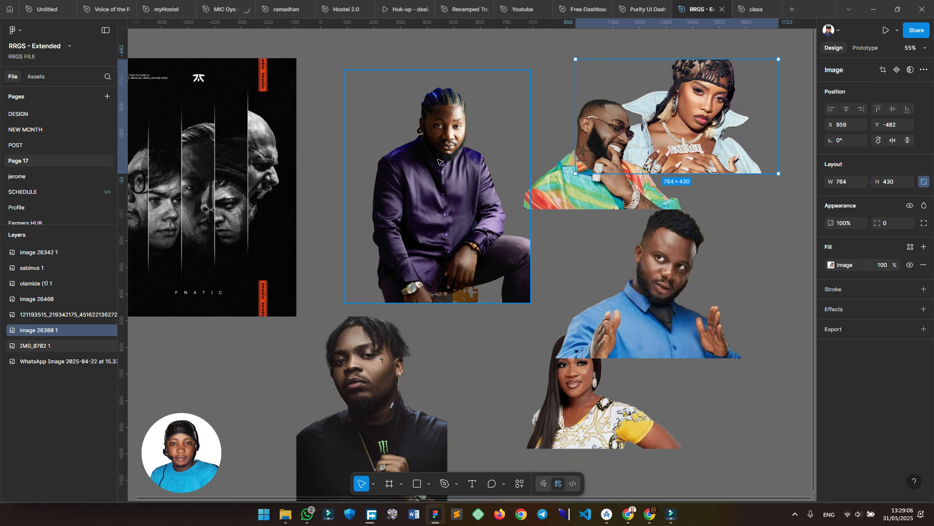
# Move the FNATIC reference poster away from the portraits to X -946, Y -463
pyautogui.hscroll(-2, 386, 174)
pyautogui.scroll(-1, 386, 173)
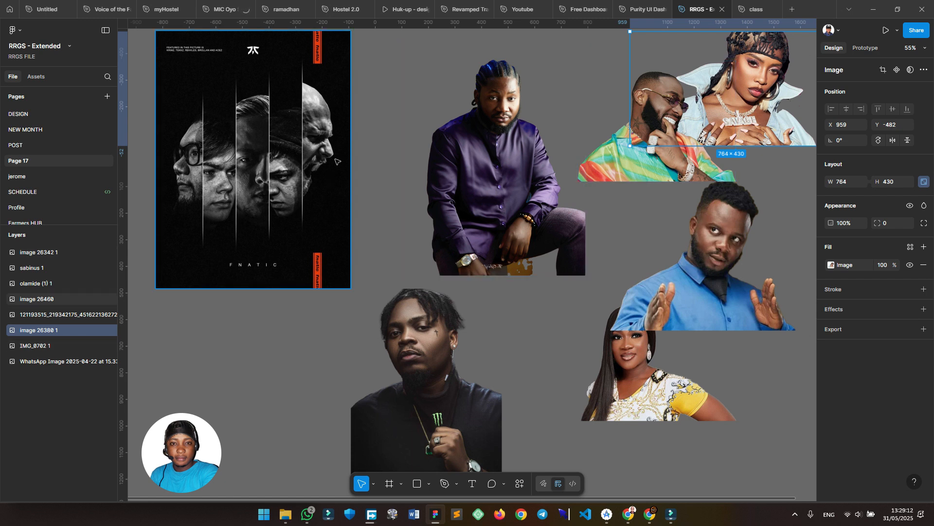
pyautogui.moveTo(206, 97); pyautogui.dragTo(340, 139)
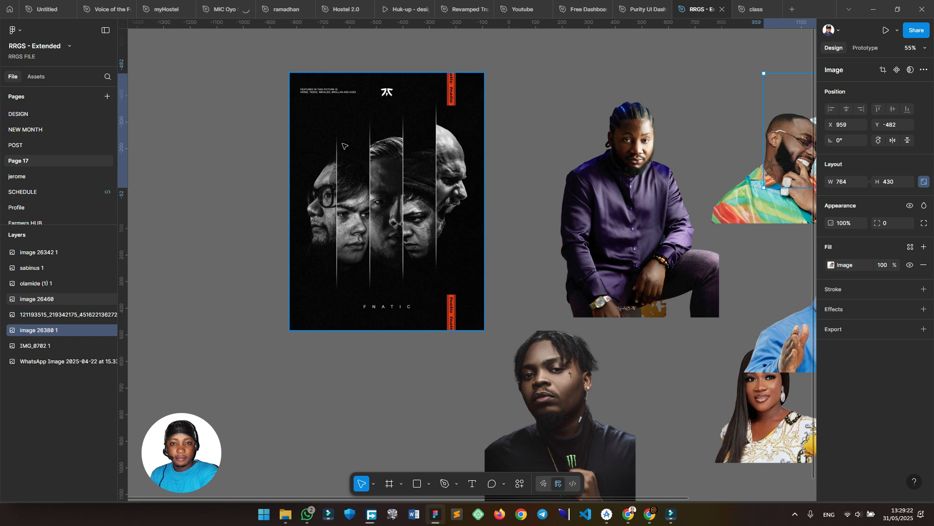
pyautogui.moveTo(418, 200); pyautogui.dragTo(287, 140)
pyautogui.scroll(-5, 334, 164)
pyautogui.click(363, 153)
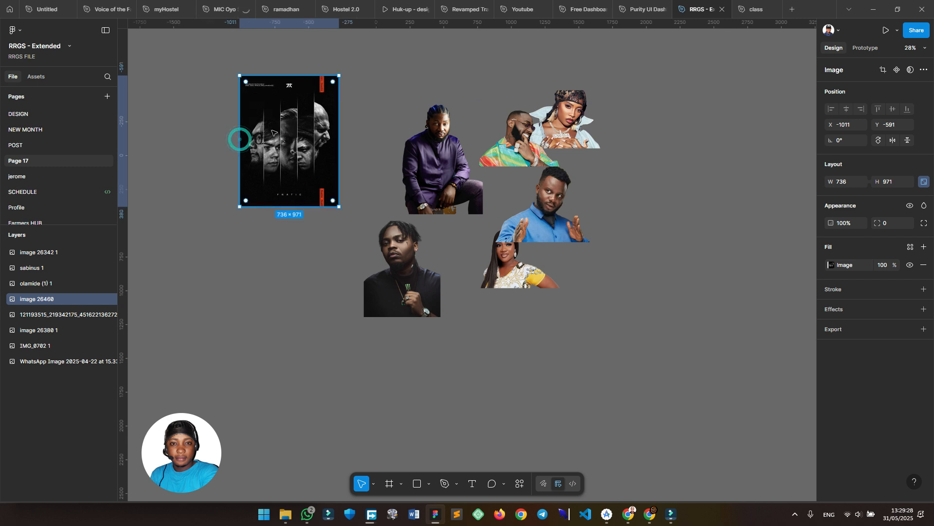
pyautogui.scroll(3, 288, 139)
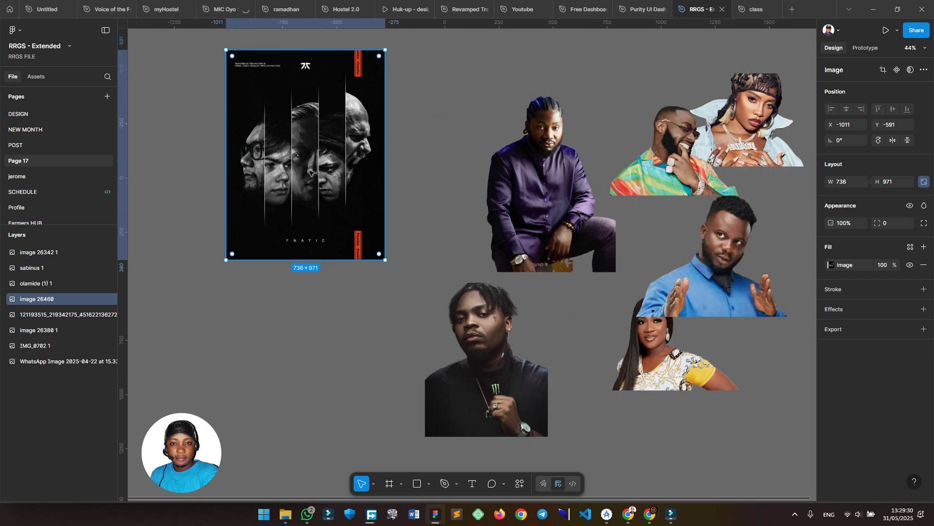
pyautogui.moveTo(296, 133); pyautogui.dragTo(309, 160)
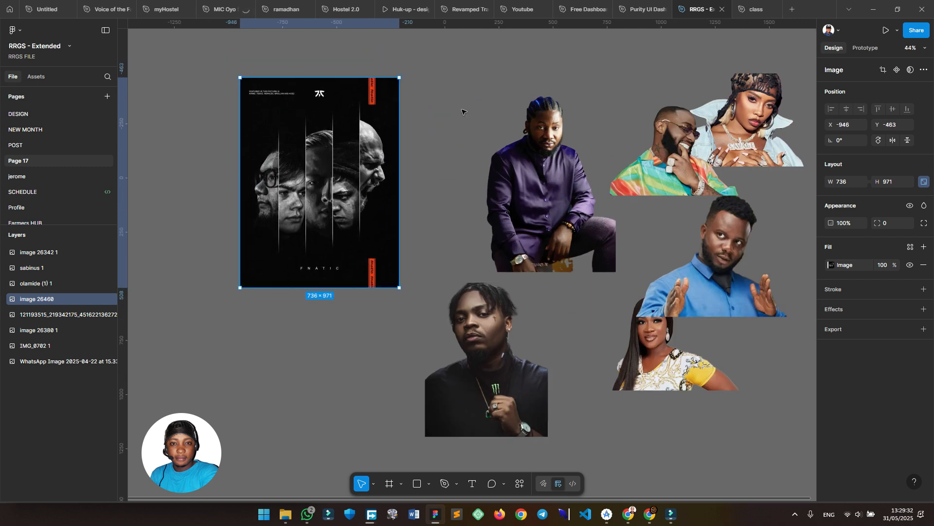
# Wrap the reference poster in its own 736 × 971 frame and add a white FFFFFF fill to it
pyautogui.rightClick(339, 97)
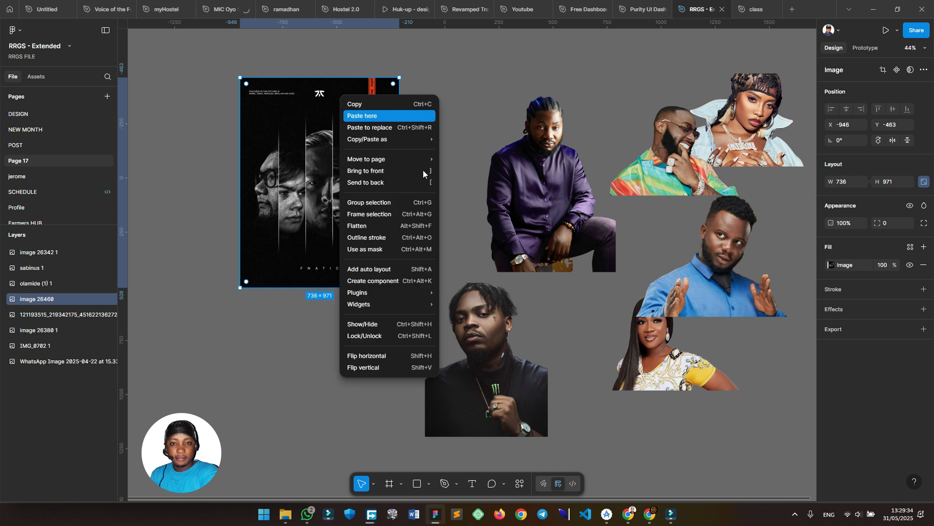
pyautogui.click(391, 213)
pyautogui.hscroll(-2, 312, 93)
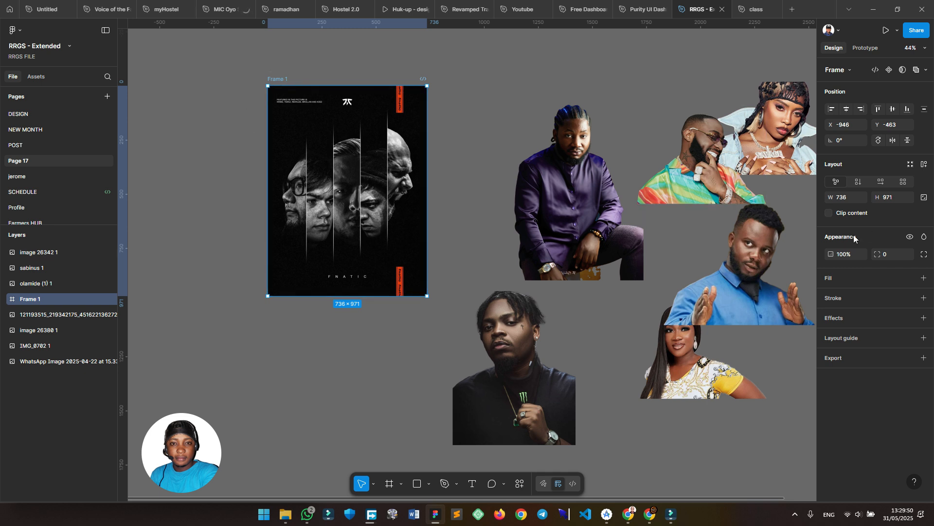
pyautogui.click(925, 278)
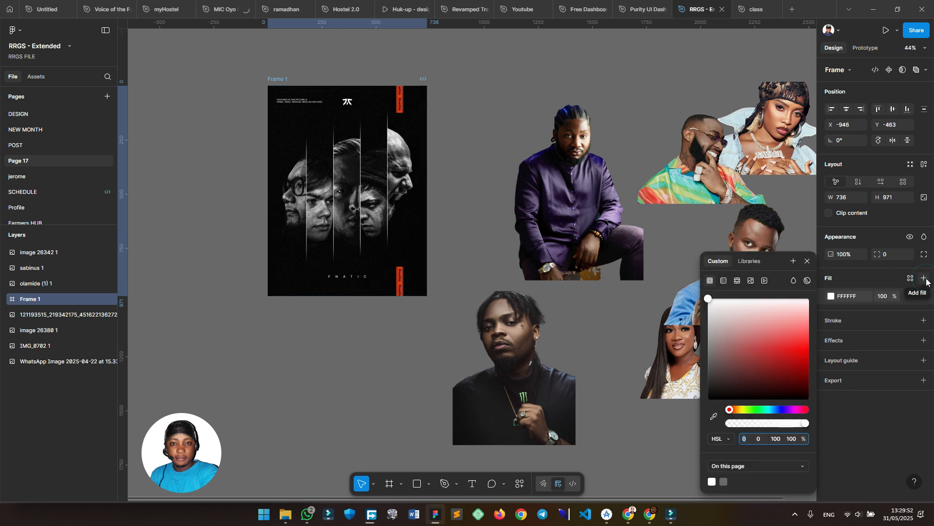
# Shift the poster image up to Y -209 inside its frame and turn on content clipping for the frame
pyautogui.doubleClick(372, 173)
pyautogui.moveTo(364, 240); pyautogui.dragTo(367, 189)
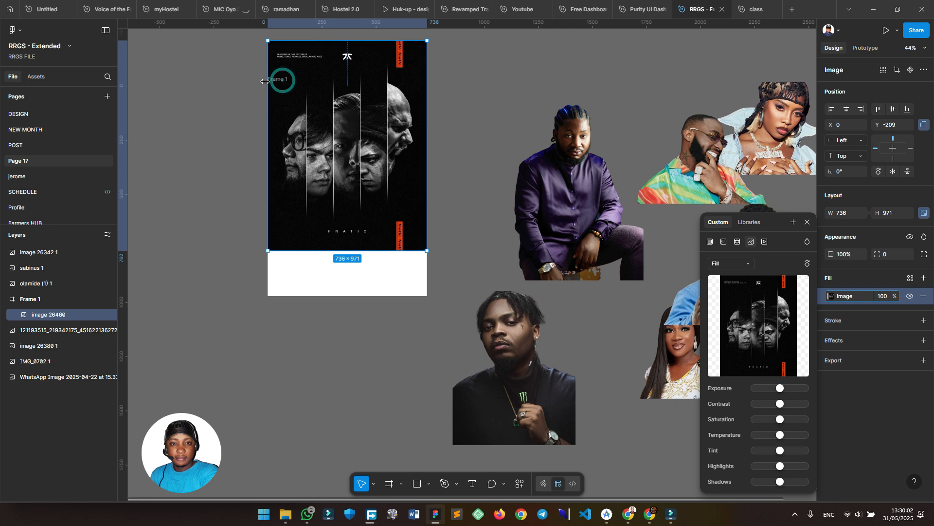
pyautogui.click(226, 95)
pyautogui.click(298, 269)
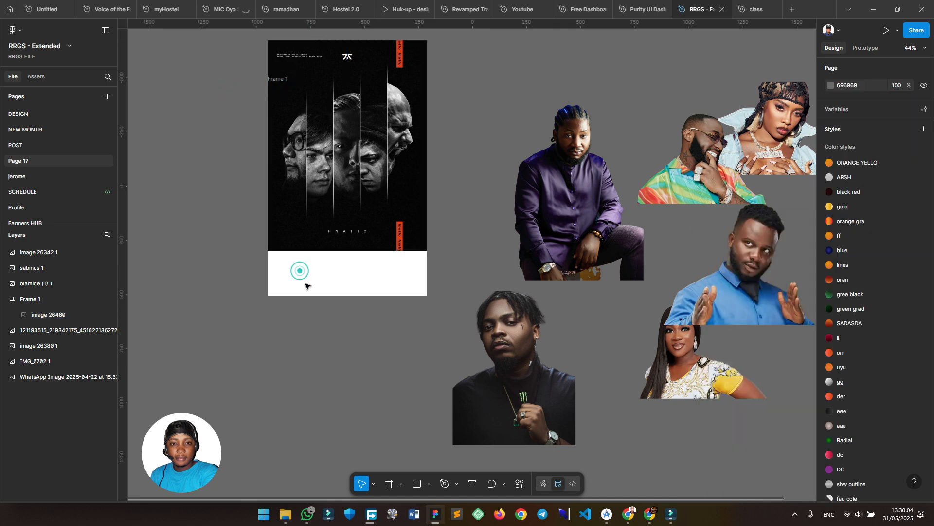
pyautogui.click(312, 297)
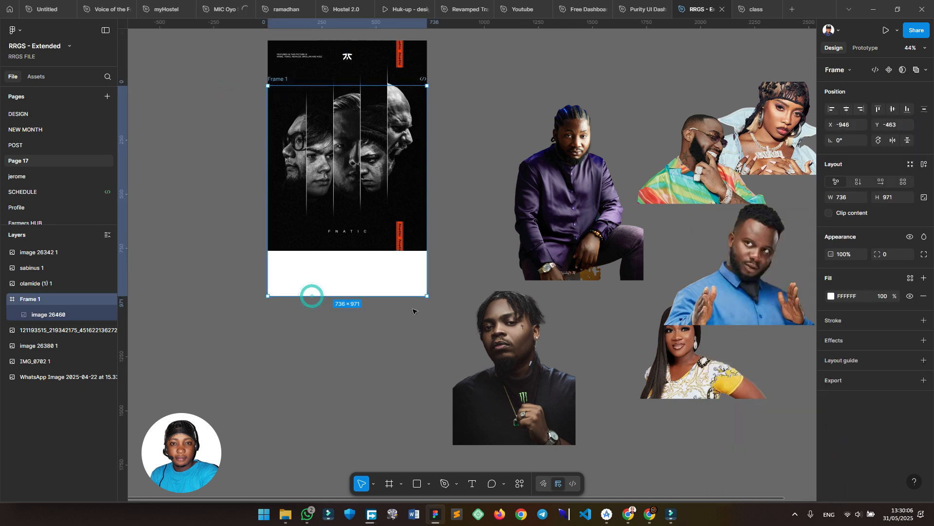
pyautogui.click(832, 212)
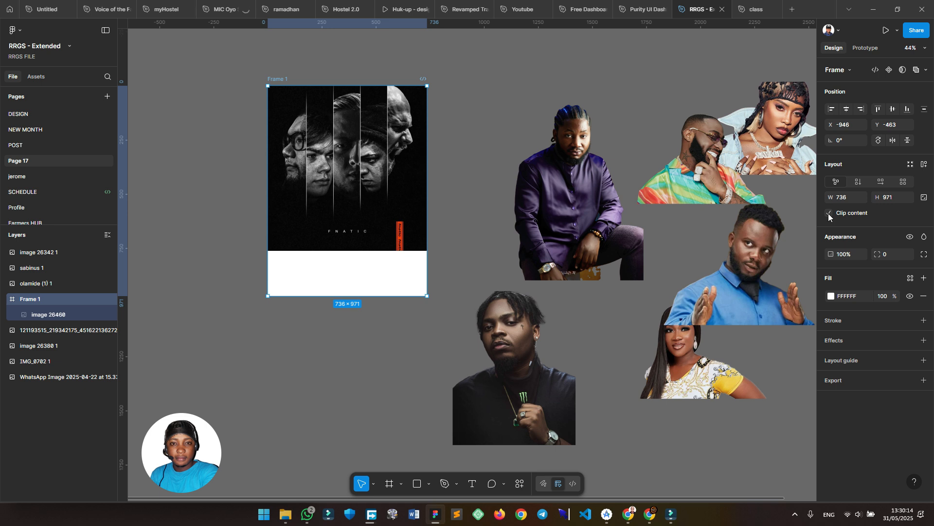
# Move the poster image out of the frame and place it to the frame's left at X -1787, Y -463
pyautogui.hscroll(-5, 463, 138)
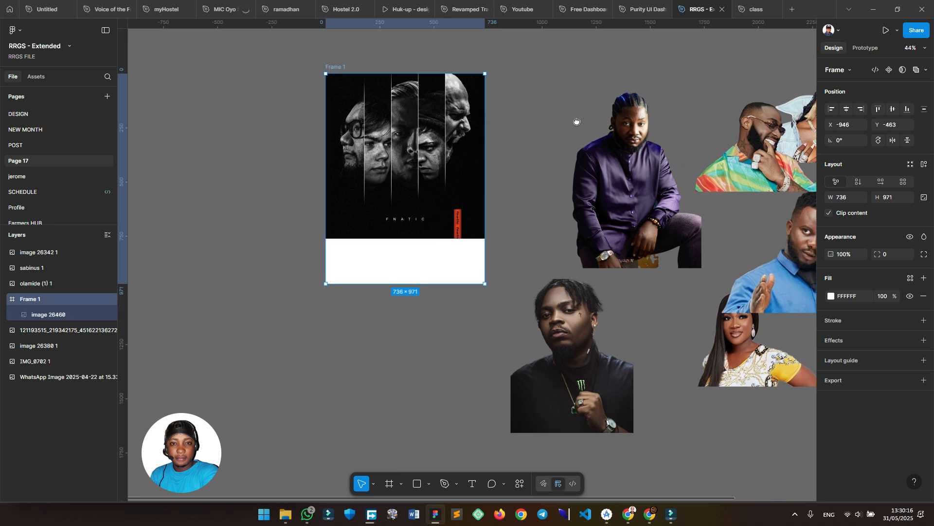
pyautogui.click(501, 145)
pyautogui.moveTo(502, 145); pyautogui.dragTo(290, 183)
pyautogui.scroll(-2, 359, 157)
pyautogui.scroll(3, 358, 157)
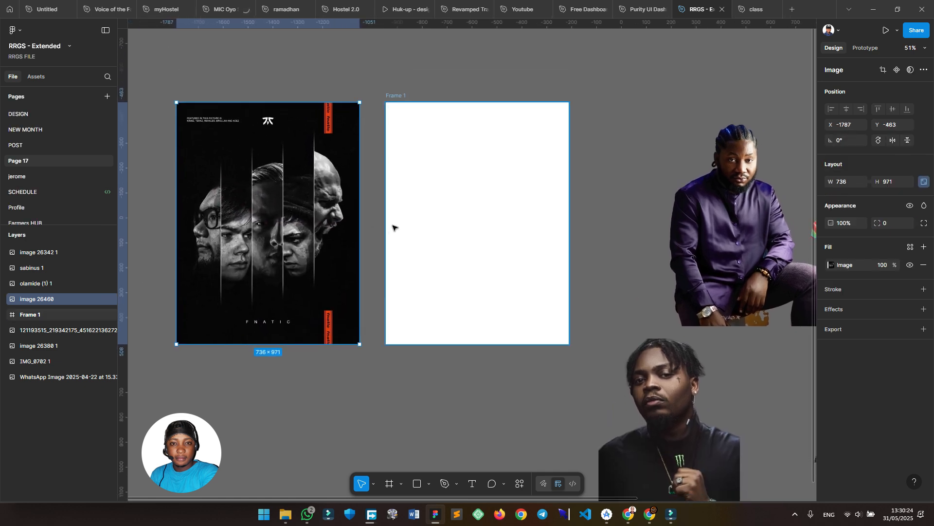
# Fill the empty white frame with the near-black 080808 sampled from the reference poster's background
pyautogui.click(404, 198)
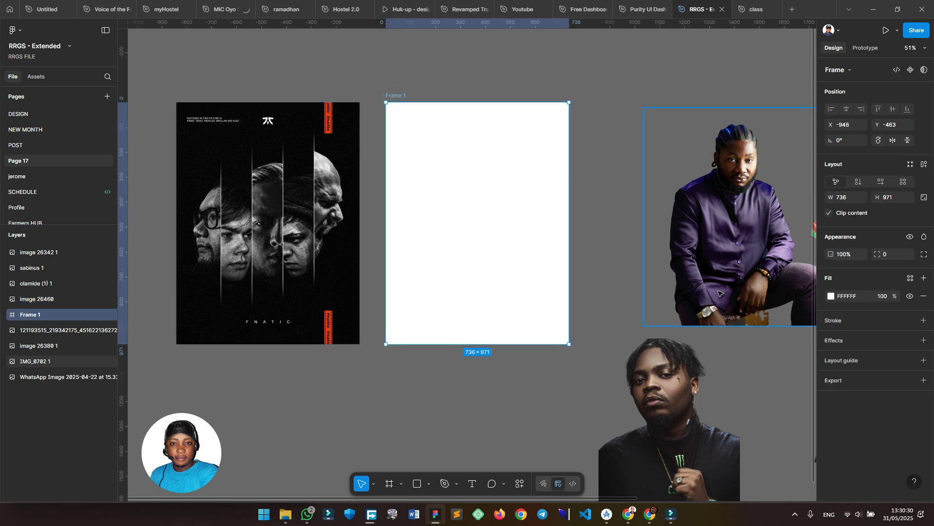
pyautogui.press('i')
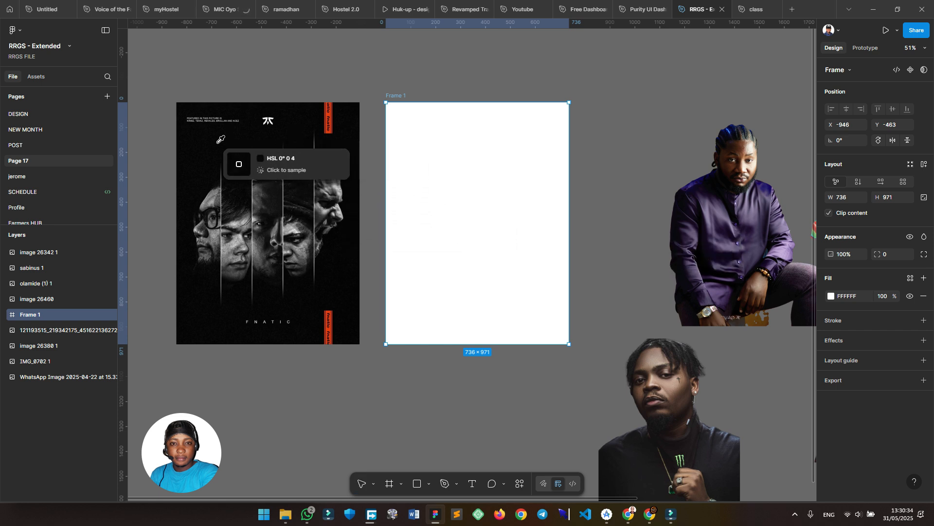
pyautogui.click(194, 145)
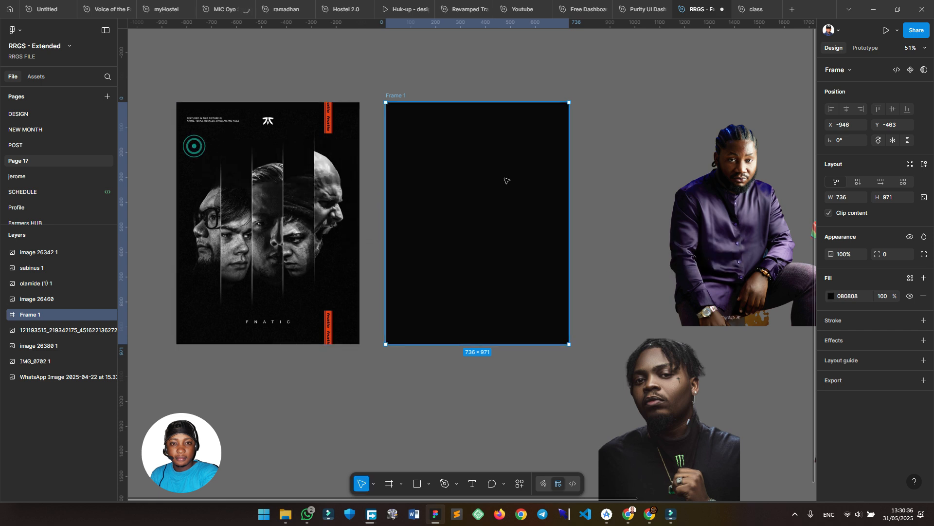
# Scale all seven portraits down together to 847 × 783.5, about 0.48x, beside the black frame
pyautogui.moveTo(549, 234); pyautogui.dragTo(550, 203)
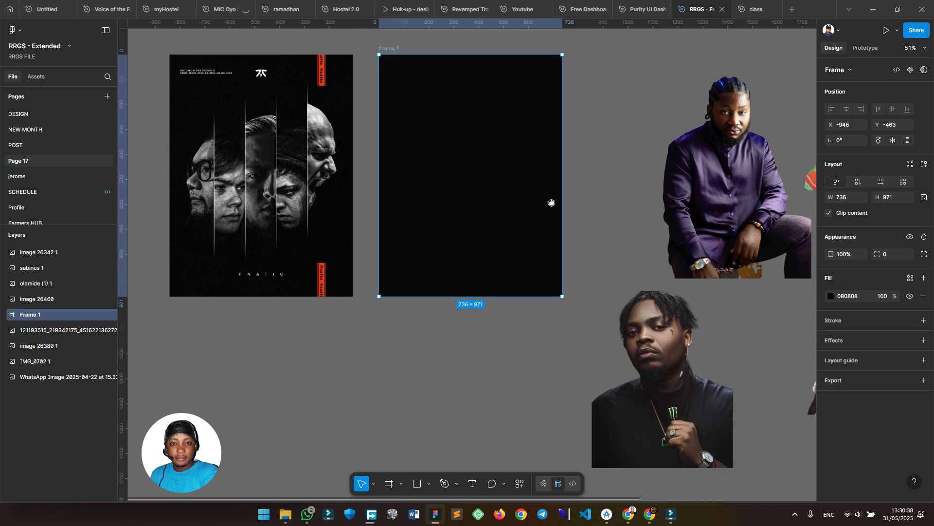
pyautogui.scroll(-3, 546, 198)
pyautogui.moveTo(630, 269); pyautogui.dragTo(595, 259)
pyautogui.moveTo(536, 80); pyautogui.dragTo(699, 302)
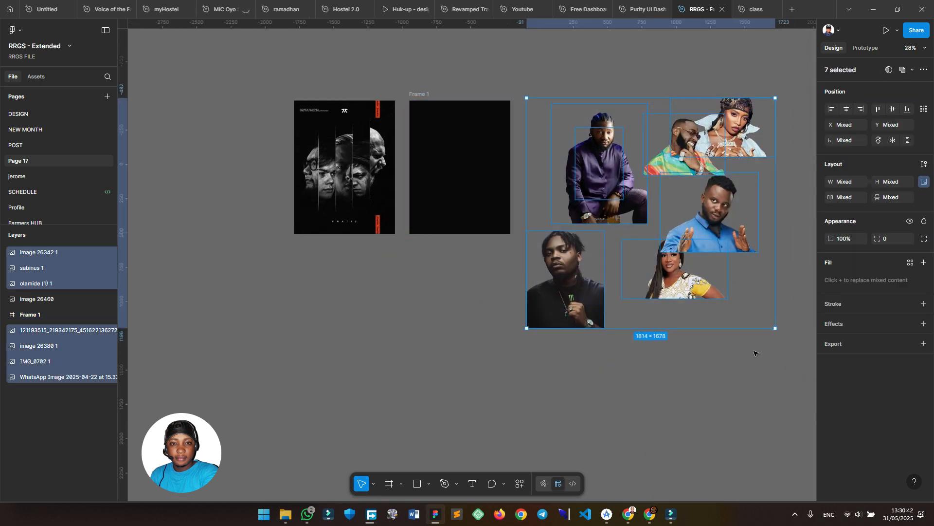
pyautogui.press('k')
pyautogui.moveTo(776, 330); pyautogui.dragTo(643, 206)
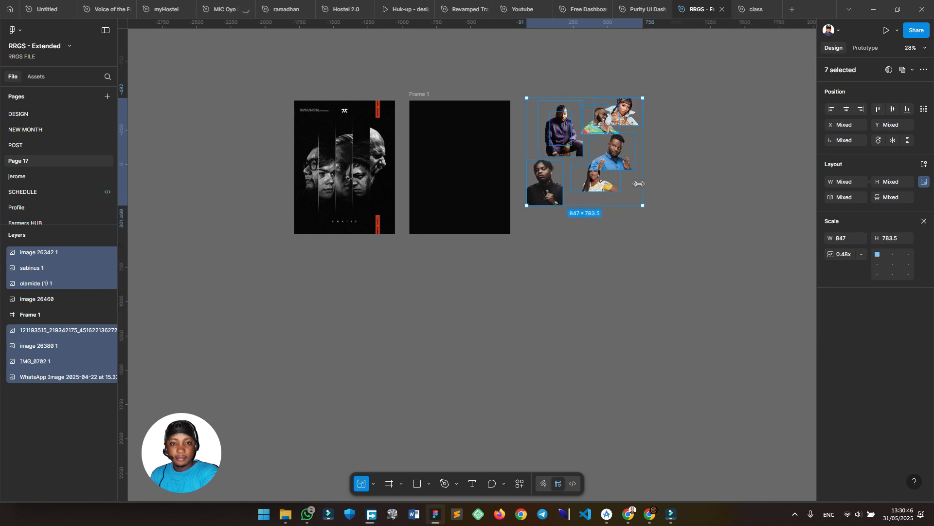
pyautogui.scroll(3, 643, 184)
pyautogui.scroll(2, 657, 244)
pyautogui.hscroll(-3, 658, 243)
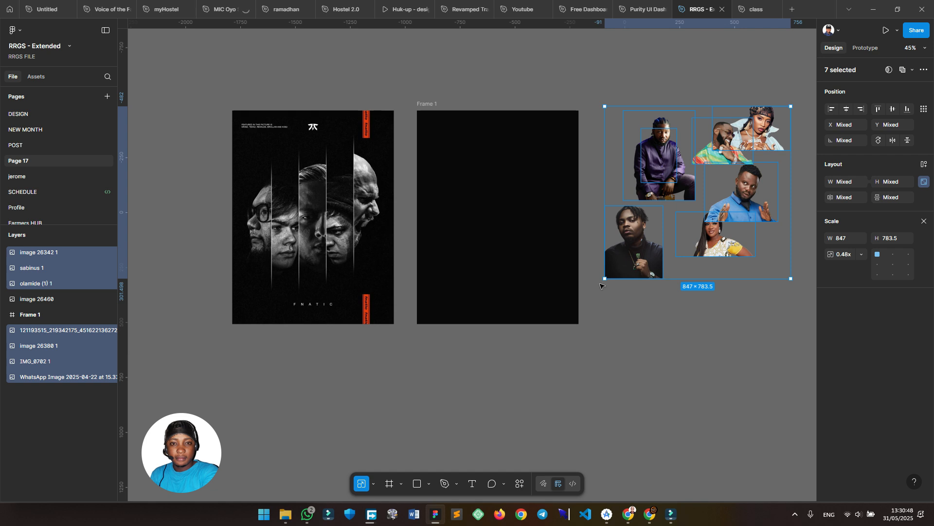
pyautogui.click(626, 361)
# Draw a narrow frame about 155 × 831 right of the black frame and place the black-shirted man's portrait inside at X -56, Y 231
pyautogui.hscroll(2, 423, 398)
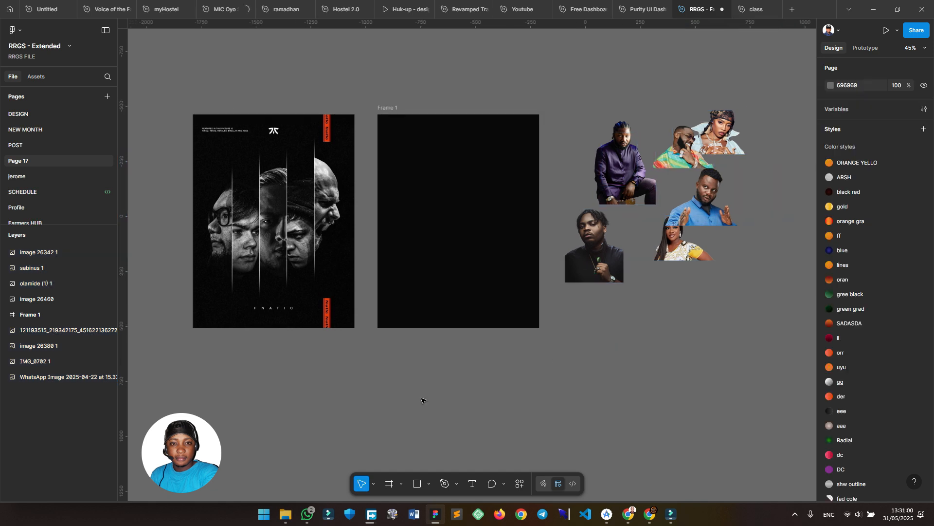
pyautogui.click(389, 484)
pyautogui.moveTo(549, 122); pyautogui.dragTo(585, 304)
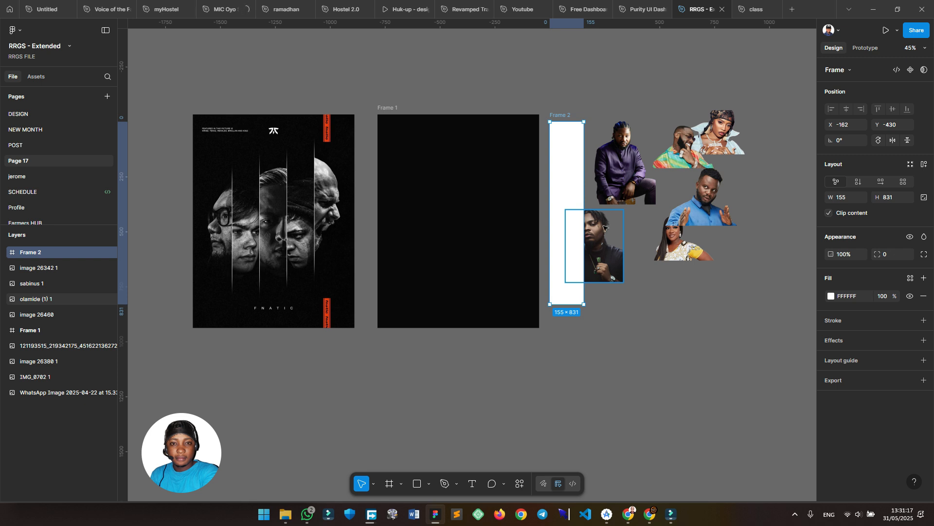
pyautogui.moveTo(602, 240); pyautogui.dragTo(576, 234)
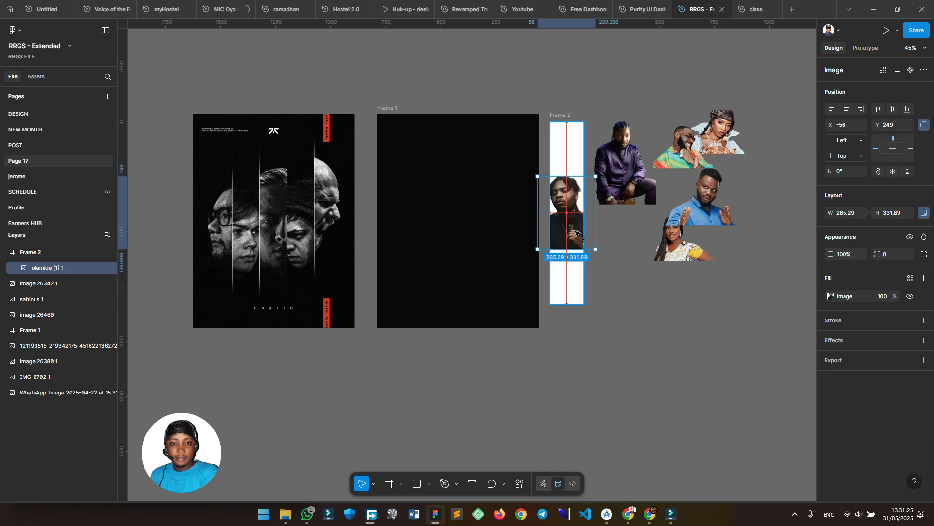
pyautogui.moveTo(576, 233); pyautogui.dragTo(572, 218)
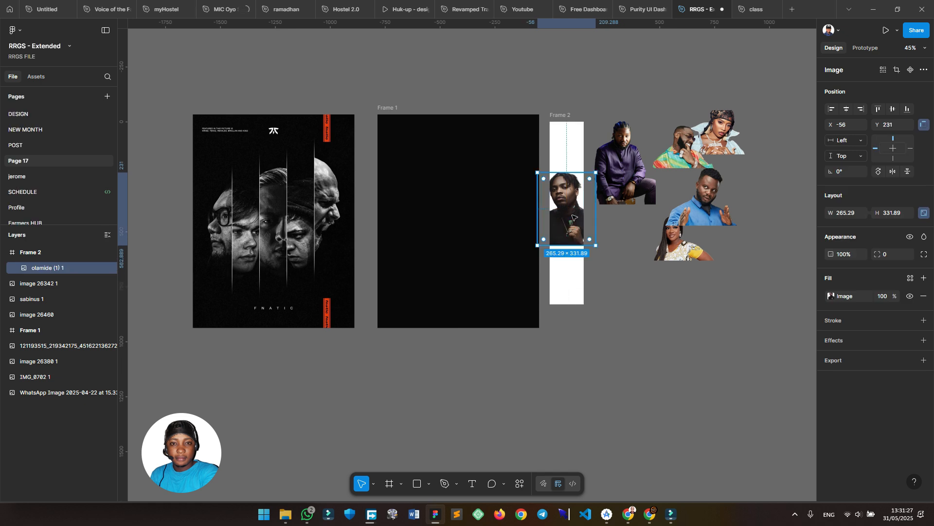
pyautogui.click(634, 285)
# Place the narrow portrait frame inside the black frame at X 126 with a height of 722, and centre it vertically
pyautogui.click(564, 115)
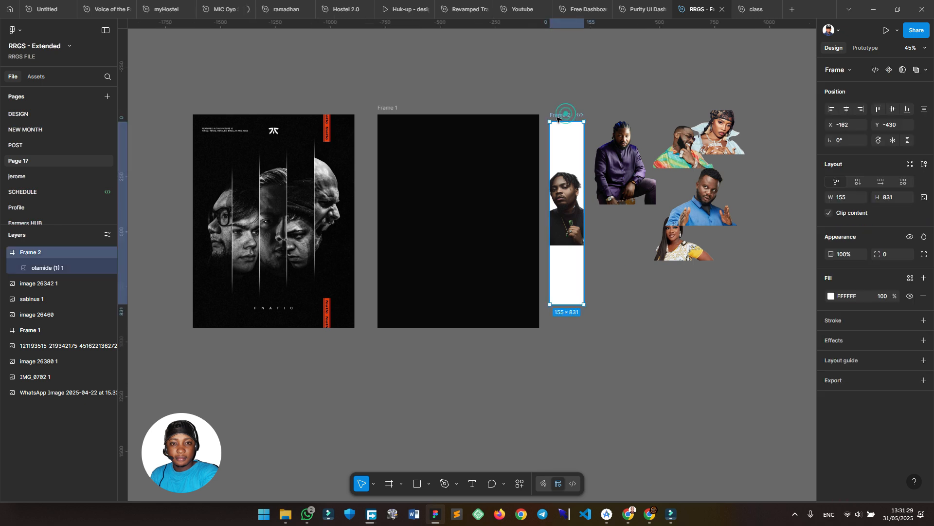
pyautogui.moveTo(558, 119); pyautogui.dragTo(427, 156)
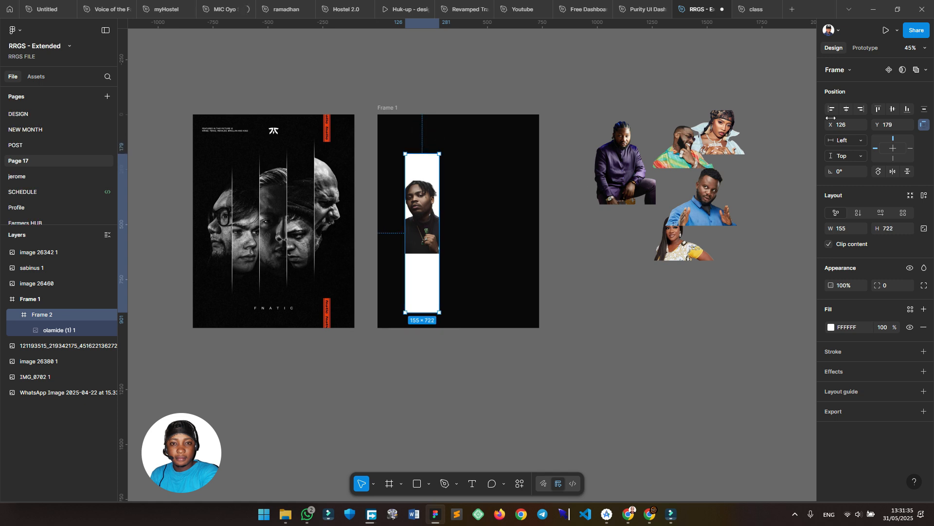
pyautogui.click(896, 112)
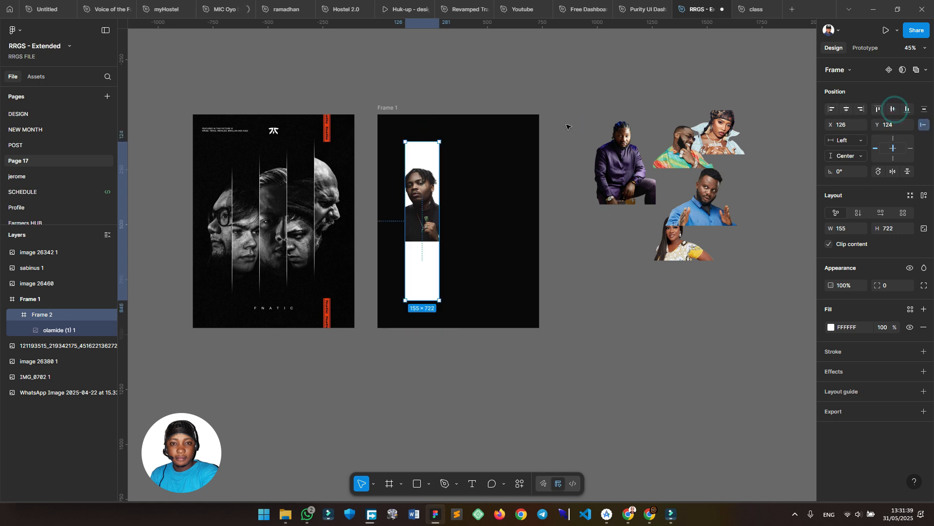
pyautogui.moveTo(475, 188); pyautogui.dragTo(483, 180)
pyautogui.scroll(5, 484, 180)
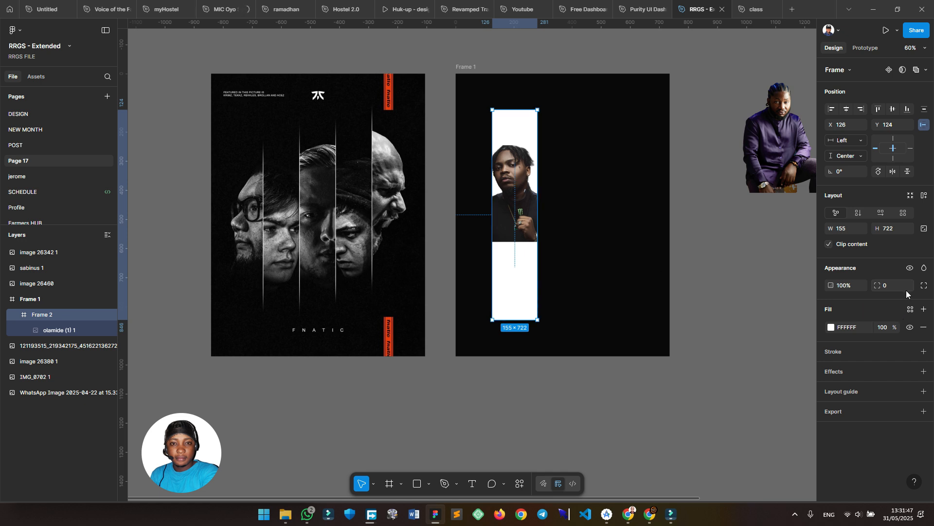
# Remove the white fill from the narrow portrait frame and move it to X 103, Y 134 inside the black frame
pyautogui.click(911, 327)
pyautogui.click(924, 327)
pyautogui.moveTo(515, 195); pyautogui.dragTo(508, 198)
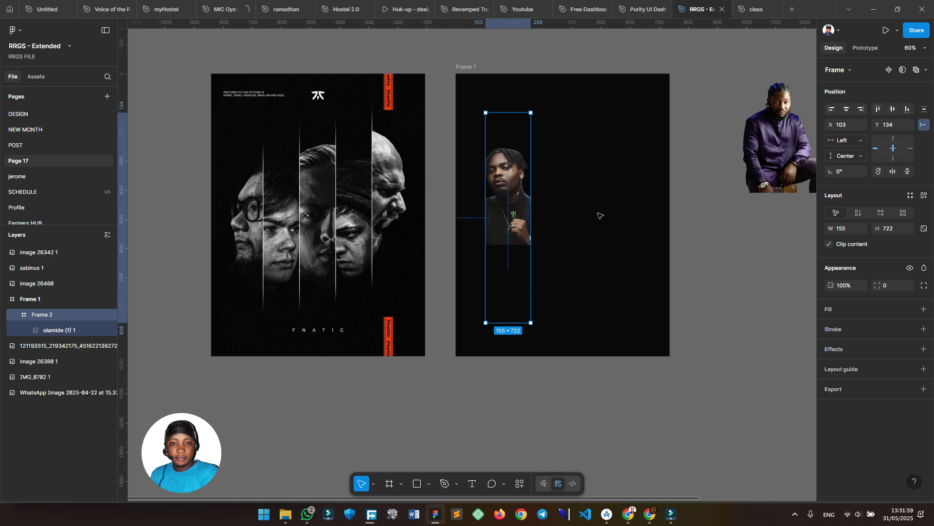
# Add an inside white FFFFFF stroke of weight 2 to the narrow portrait frame
pyautogui.click(923, 329)
pyautogui.moveTo(758, 329); pyautogui.dragTo(694, 264)
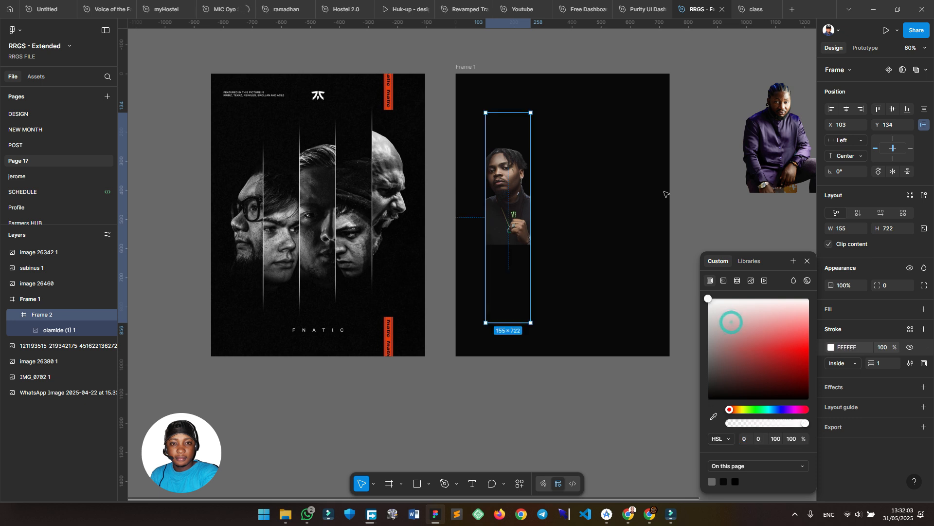
pyautogui.click(535, 198)
pyautogui.click(576, 198)
pyautogui.click(525, 201)
pyautogui.click(888, 364)
pyautogui.write('2')
pyautogui.press('Return')
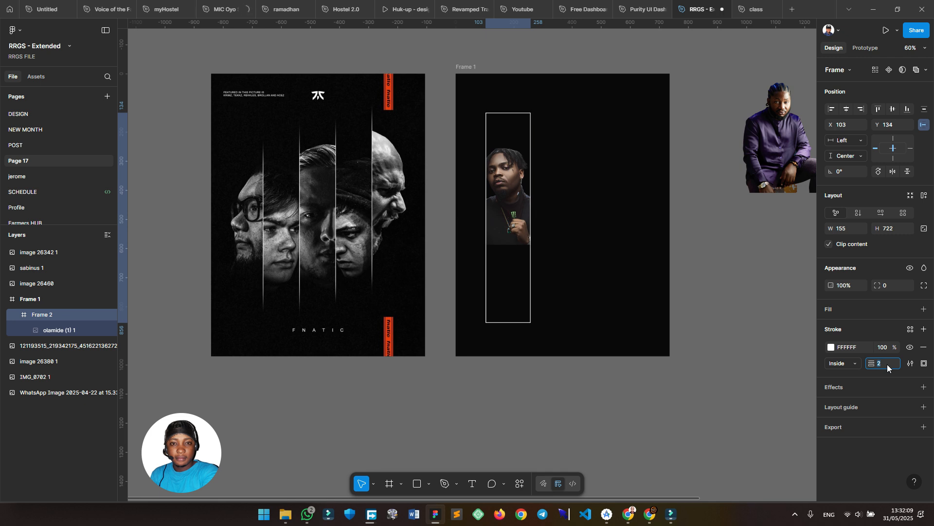
pyautogui.click(603, 230)
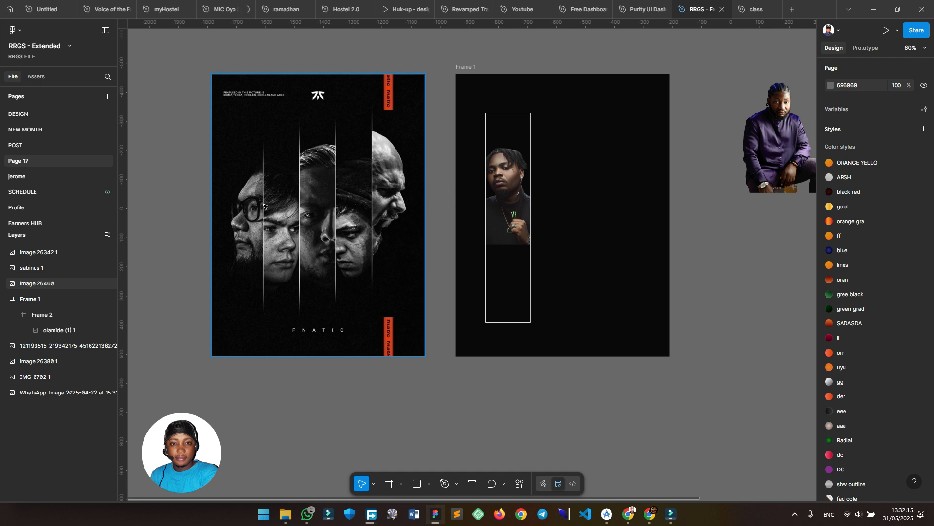
# Limit the portrait frame's stroke to its right side only
pyautogui.click(514, 206)
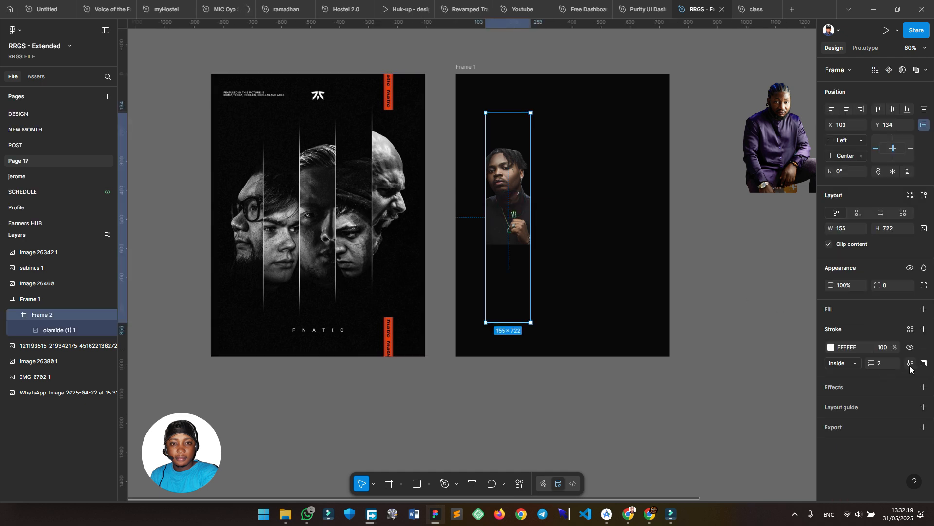
pyautogui.click(925, 364)
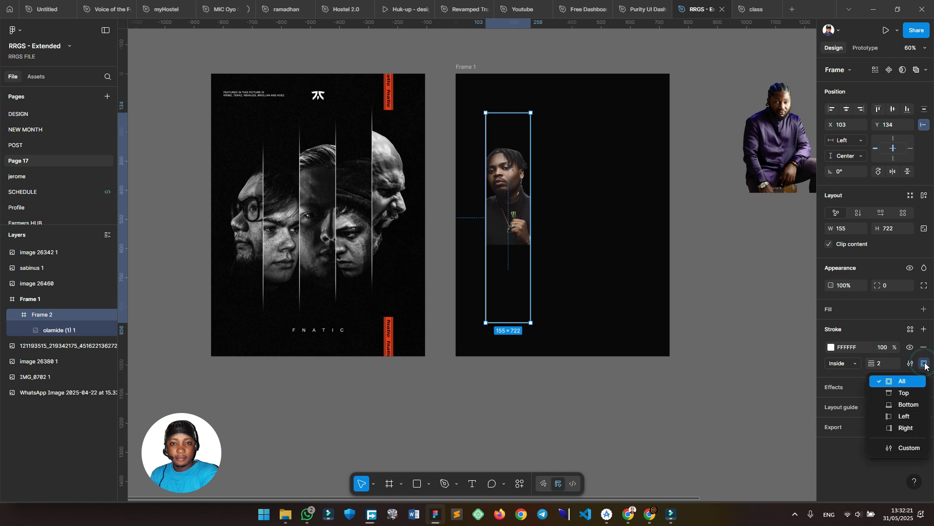
pyautogui.click(906, 429)
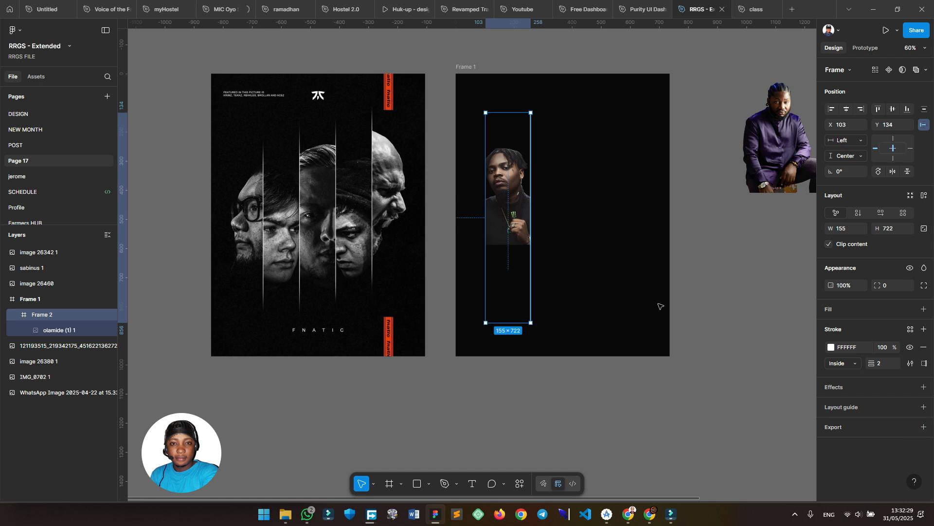
pyautogui.click(591, 167)
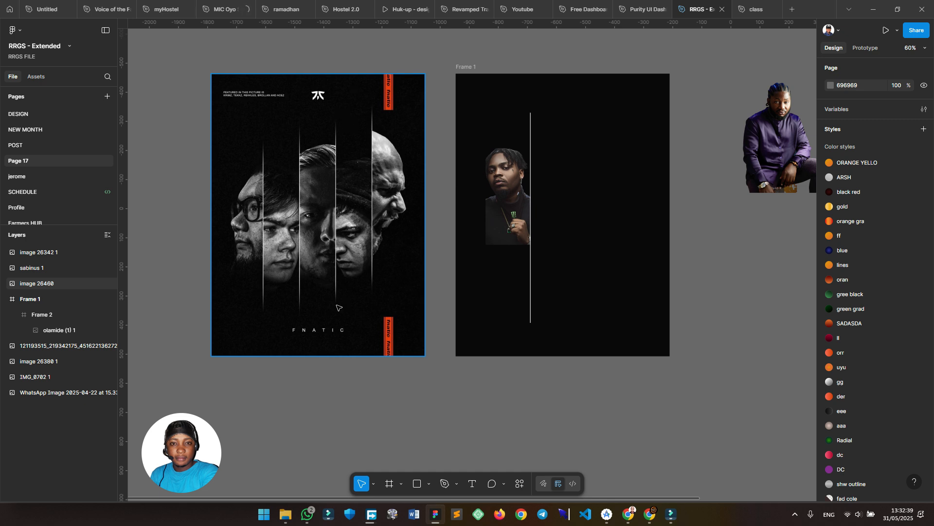
# Change the portrait frame's stroke to a vertical linear gradient and align the gradient axis with the frame's right edge
pyautogui.click(525, 205)
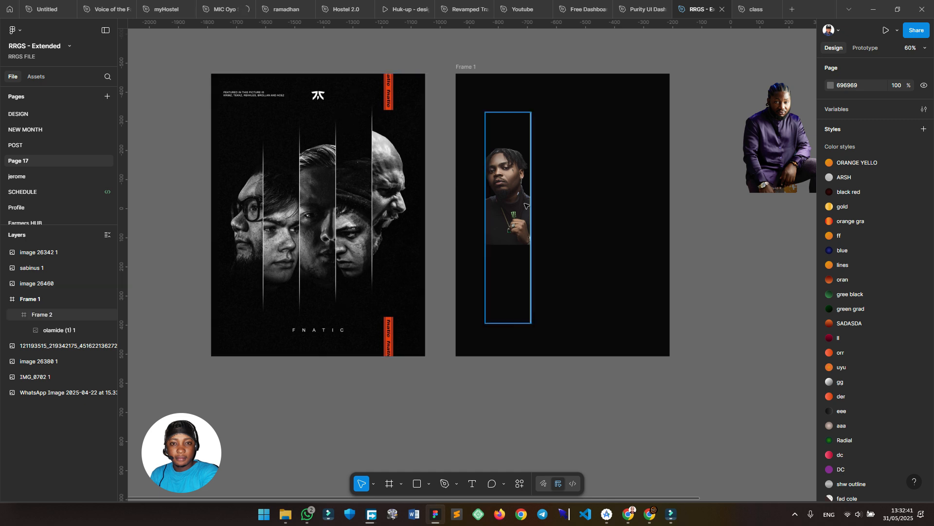
pyautogui.click(521, 201)
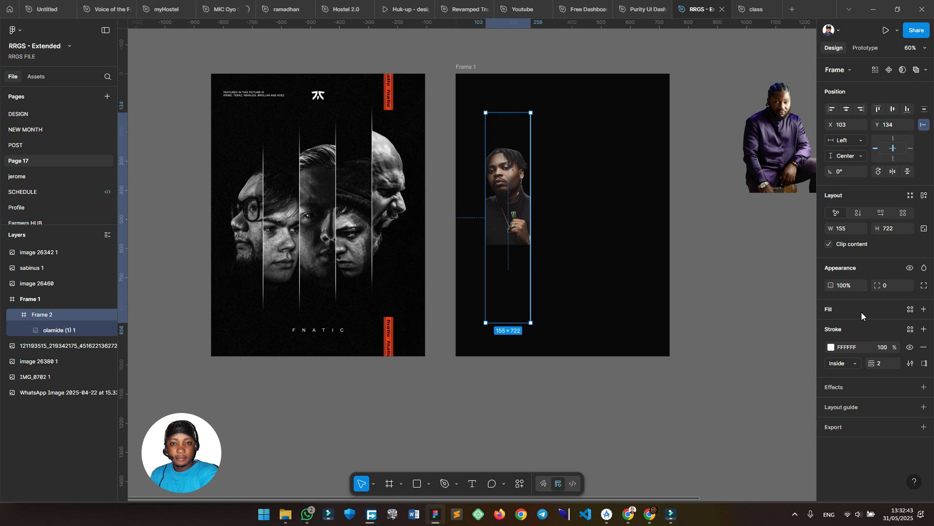
pyautogui.click(831, 348)
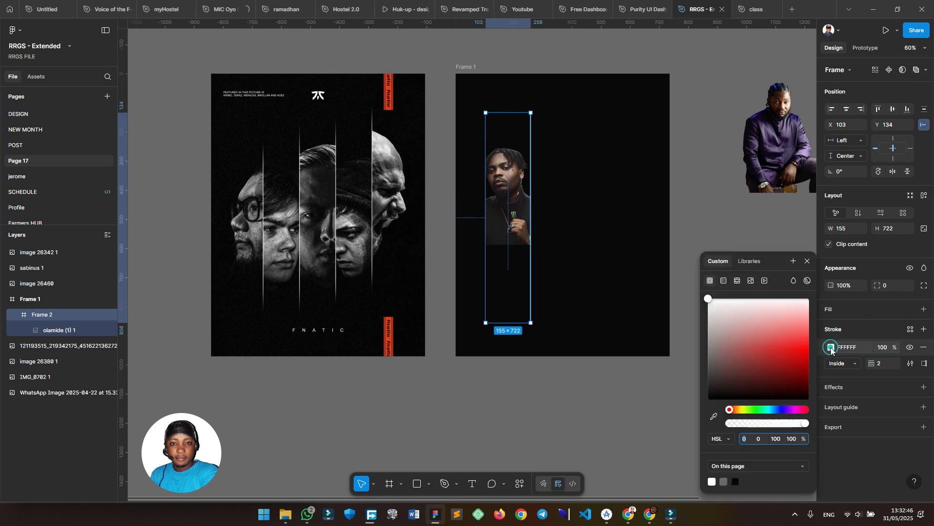
pyautogui.click(724, 281)
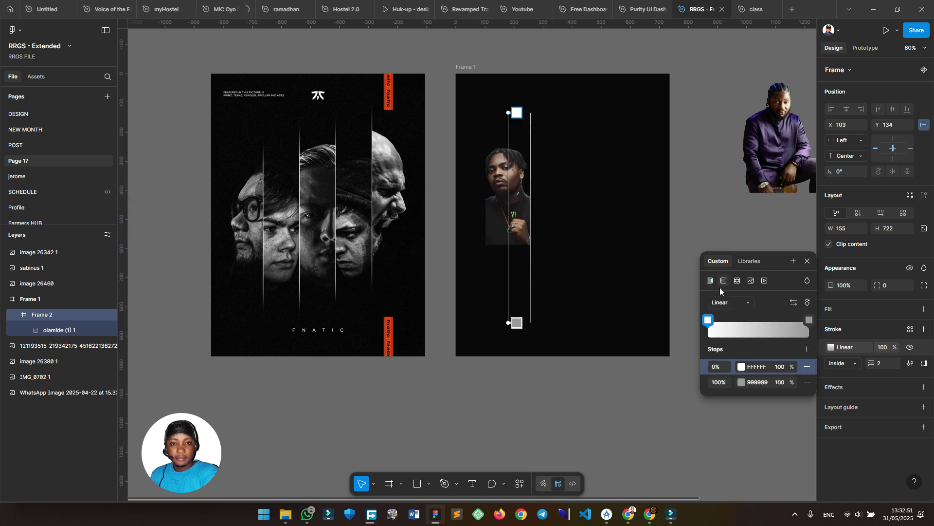
pyautogui.scroll(5, 611, 224)
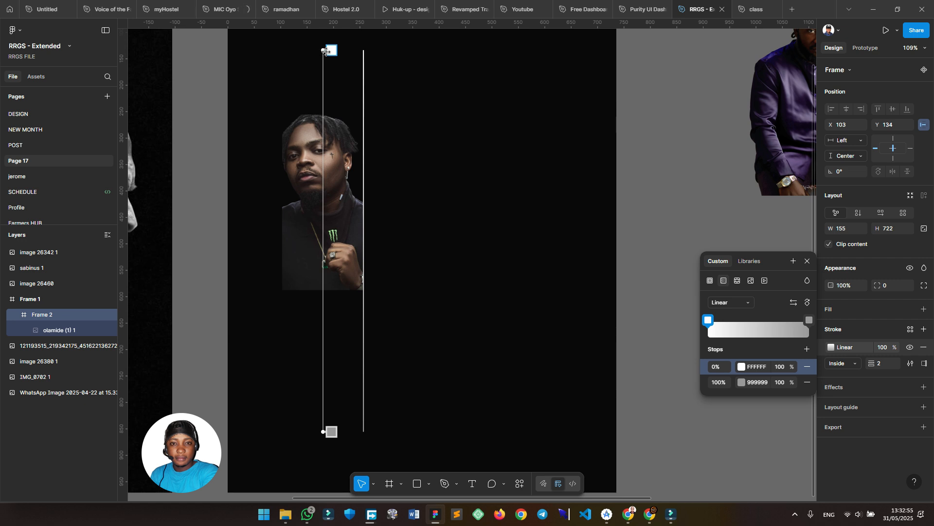
pyautogui.moveTo(323, 50); pyautogui.dragTo(359, 50)
pyautogui.moveTo(324, 431); pyautogui.dragTo(358, 436)
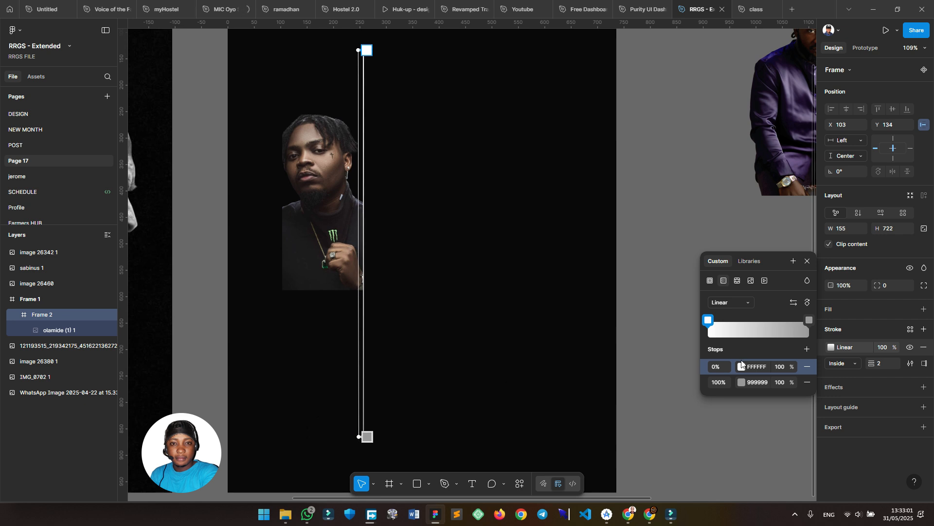
# Set the stroke gradient's end stops to black 000000 and add a white FFFFFF stop at 50%
pyautogui.click(809, 319)
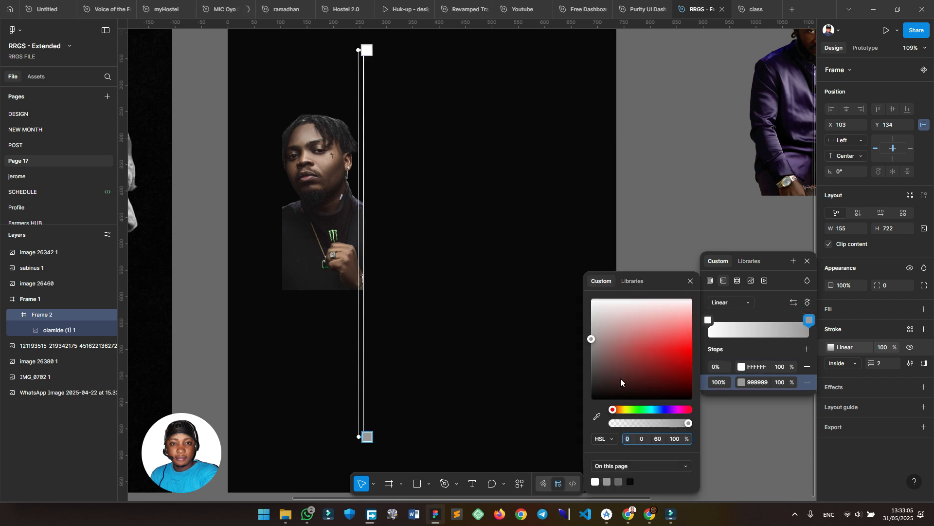
pyautogui.moveTo(621, 382); pyautogui.dragTo(565, 411)
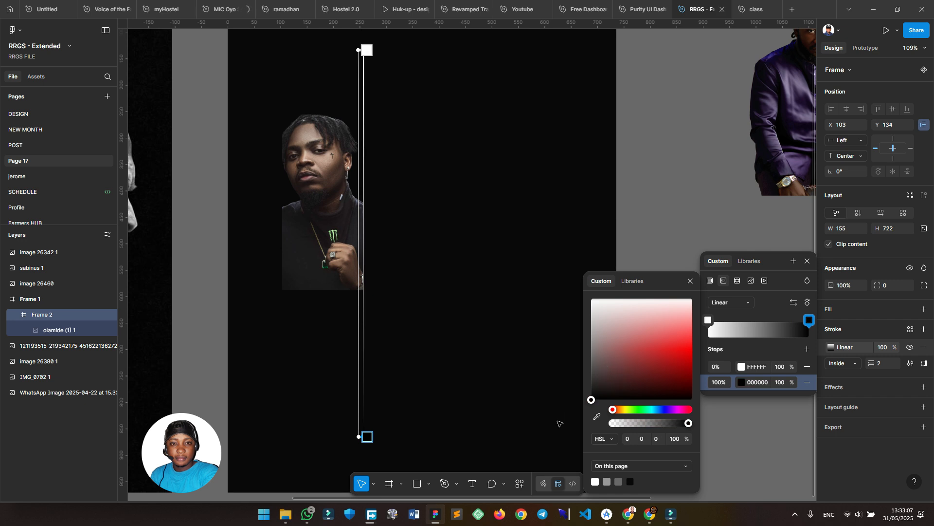
pyautogui.click(709, 321)
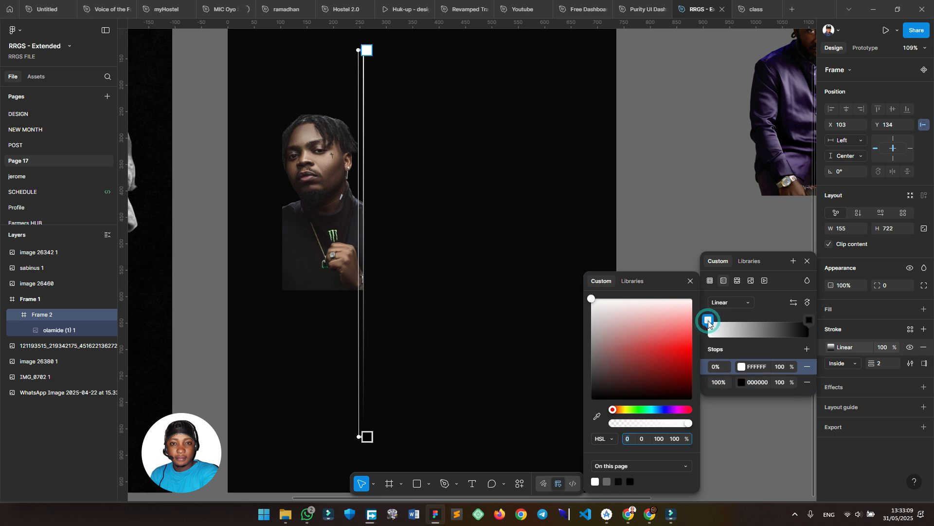
pyautogui.click(739, 367)
pyautogui.click(741, 367)
pyautogui.moveTo(647, 375); pyautogui.dragTo(573, 417)
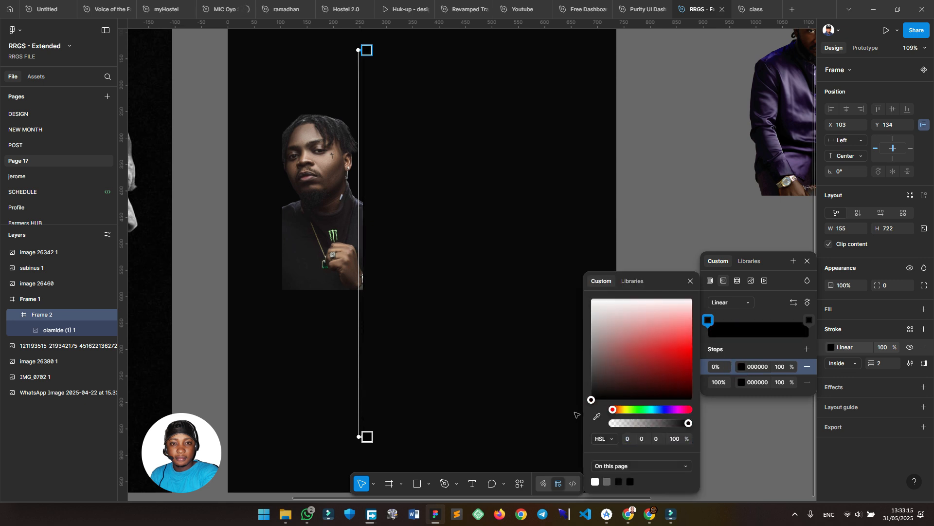
pyautogui.click(759, 321)
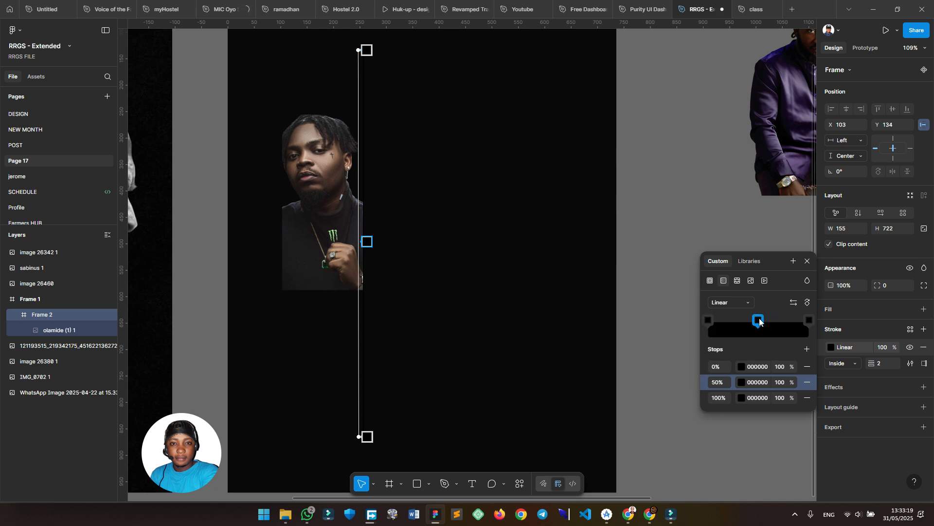
pyautogui.click(740, 382)
pyautogui.moveTo(632, 359); pyautogui.dragTo(518, 203)
pyautogui.click(472, 111)
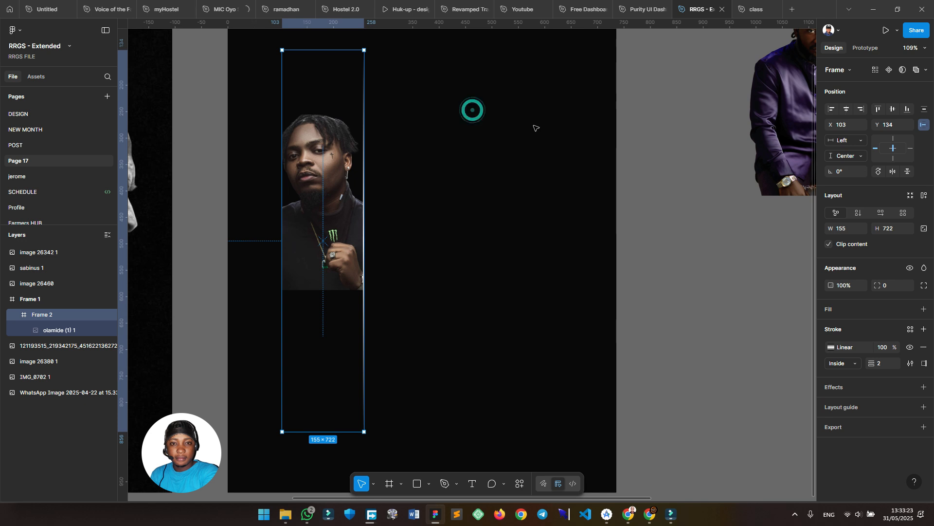
pyautogui.click(534, 127)
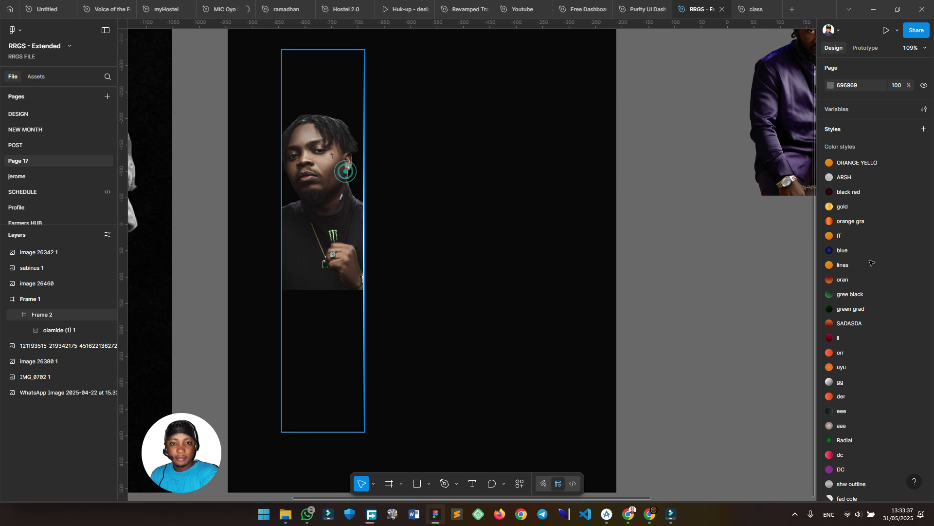
# Review the stroke gradient's stops on the portrait frame and compare the divider line with the reference poster
pyautogui.click(345, 170)
pyautogui.click(830, 347)
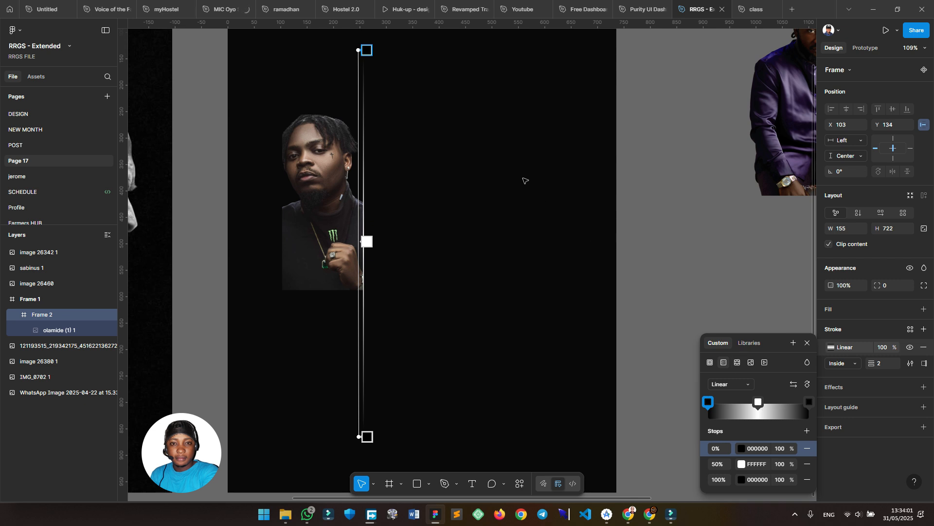
pyautogui.click(522, 179)
pyautogui.click(484, 200)
pyautogui.moveTo(694, 245); pyautogui.dragTo(700, 247)
pyautogui.scroll(-5, 701, 247)
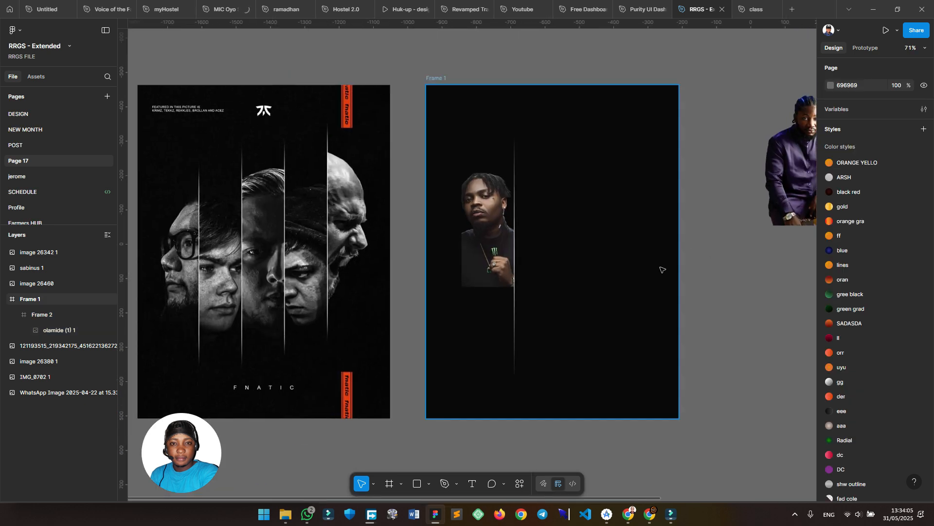
# Enlarge the man's portrait inside the narrow frame to 563 × 704 and position it at X -172, Y 60
pyautogui.scroll(5, 662, 269)
pyautogui.doubleClick(390, 229)
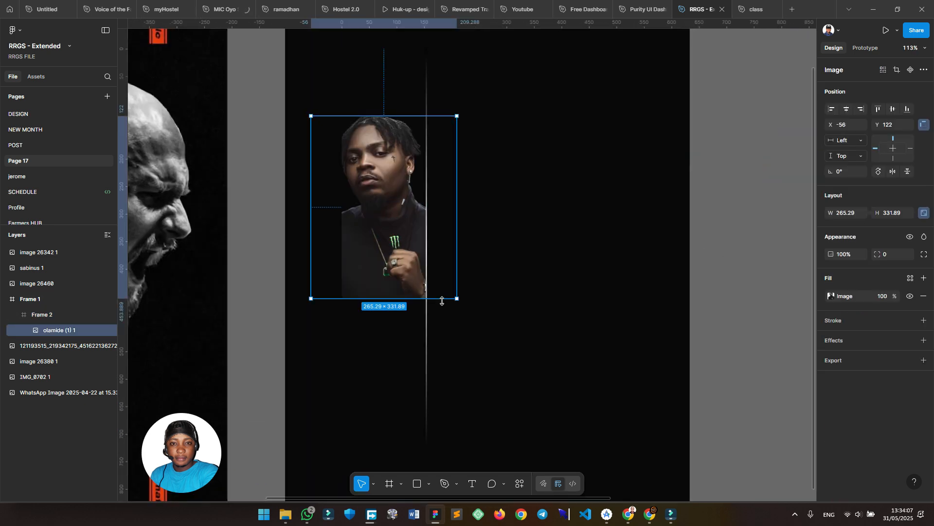
pyautogui.moveTo(442, 301); pyautogui.dragTo(452, 388)
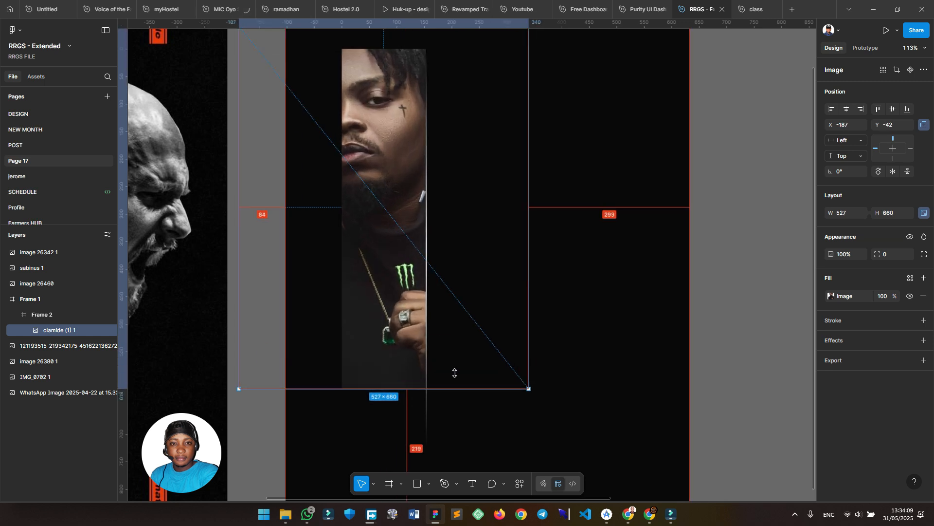
pyautogui.scroll(-2, 542, 203)
pyautogui.hscroll(-2, 542, 203)
pyautogui.scroll(-3, 543, 204)
pyautogui.moveTo(500, 118); pyautogui.dragTo(495, 148)
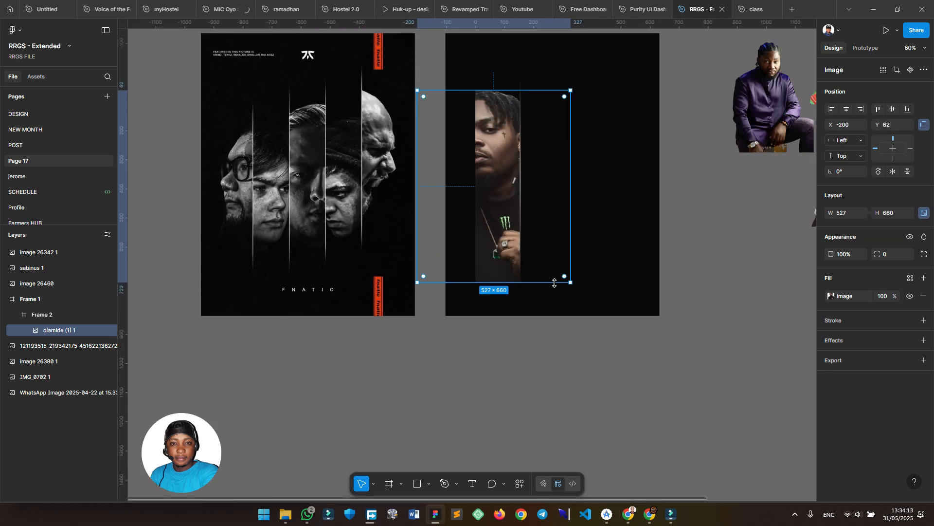
pyautogui.moveTo(555, 284); pyautogui.dragTo(554, 287)
pyautogui.moveTo(499, 144); pyautogui.dragTo(498, 144)
pyautogui.scroll(2, 498, 189)
pyautogui.scroll(1, 496, 199)
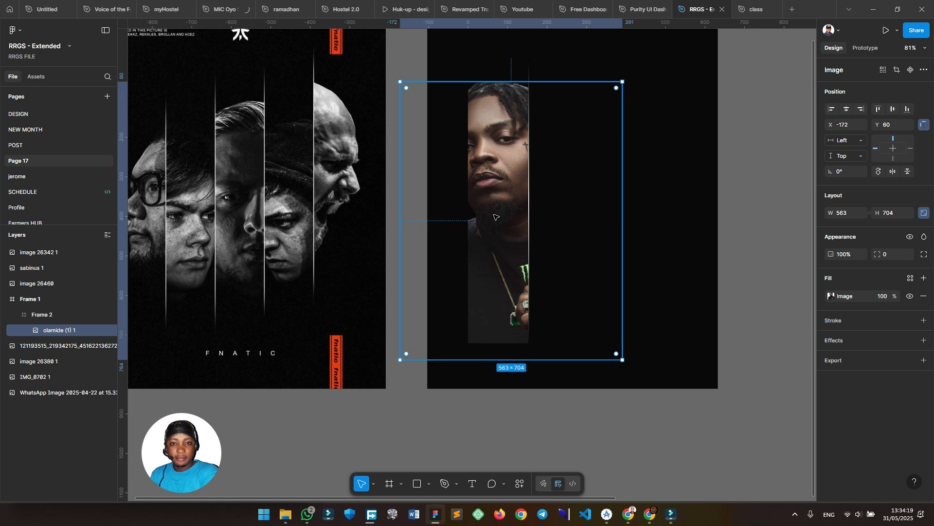
pyautogui.scroll(-1, 494, 215)
pyautogui.moveTo(495, 212); pyautogui.dragTo(538, 193)
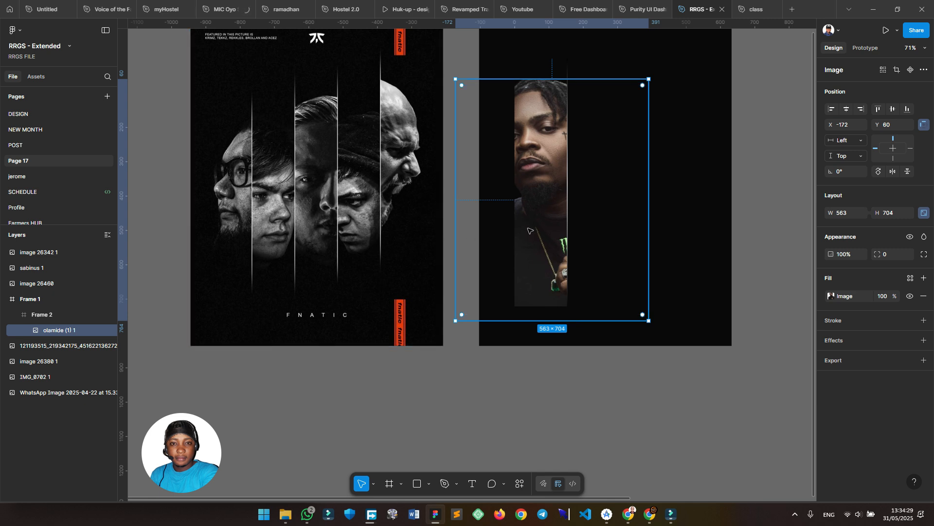
# Draw a 296 × 296 circle below the black frame and fill it with 080808 sampled from that frame
pyautogui.hscroll(3, 531, 230)
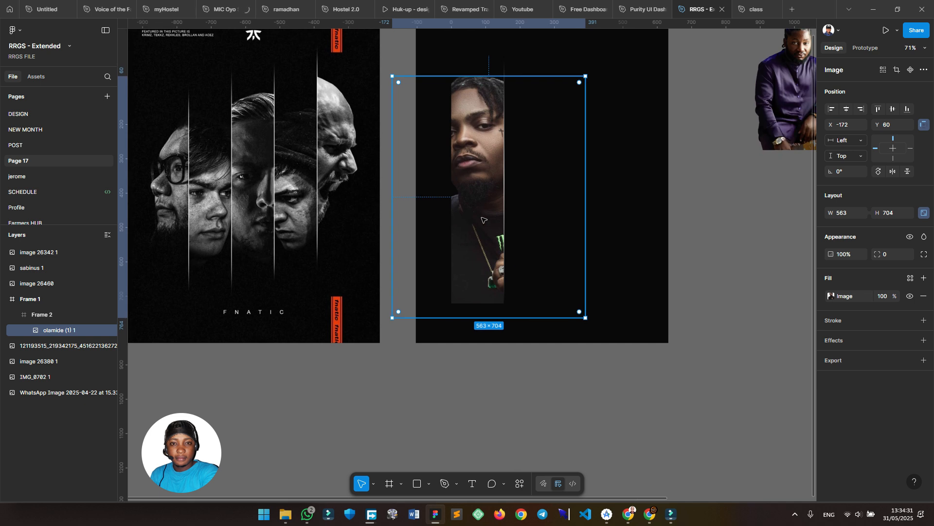
pyautogui.scroll(1, 483, 220)
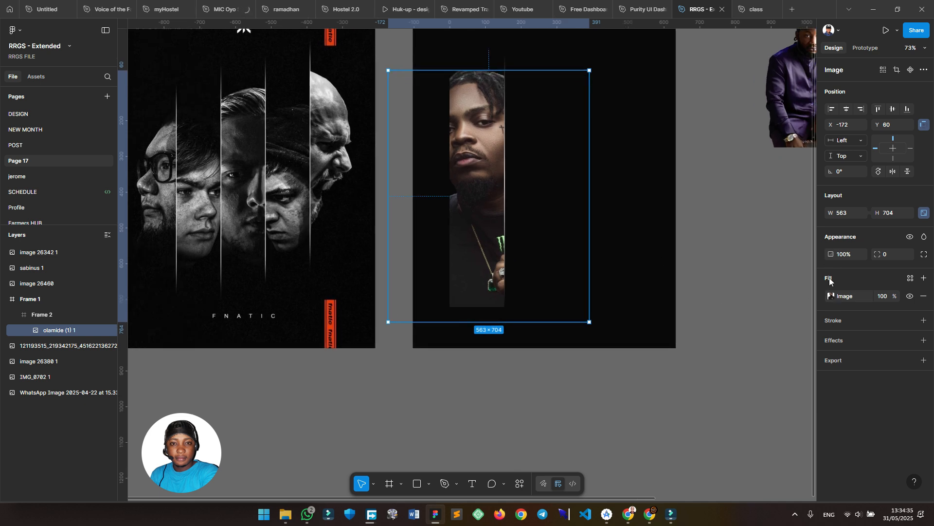
pyautogui.click(428, 484)
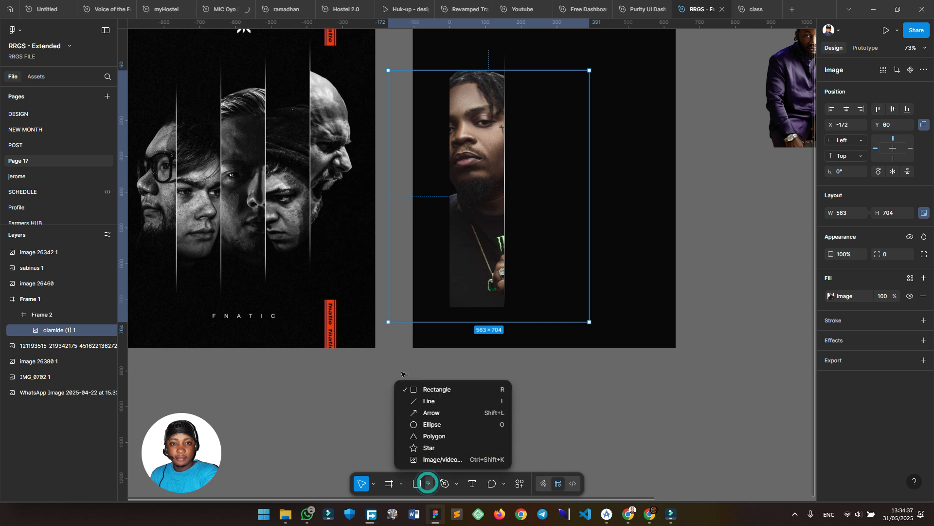
pyautogui.click(427, 425)
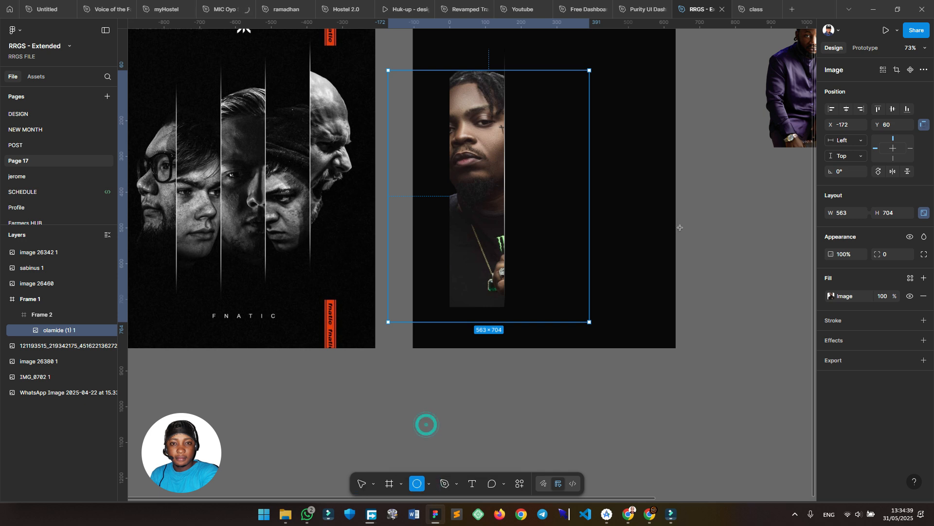
pyautogui.moveTo(522, 364); pyautogui.dragTo(627, 468)
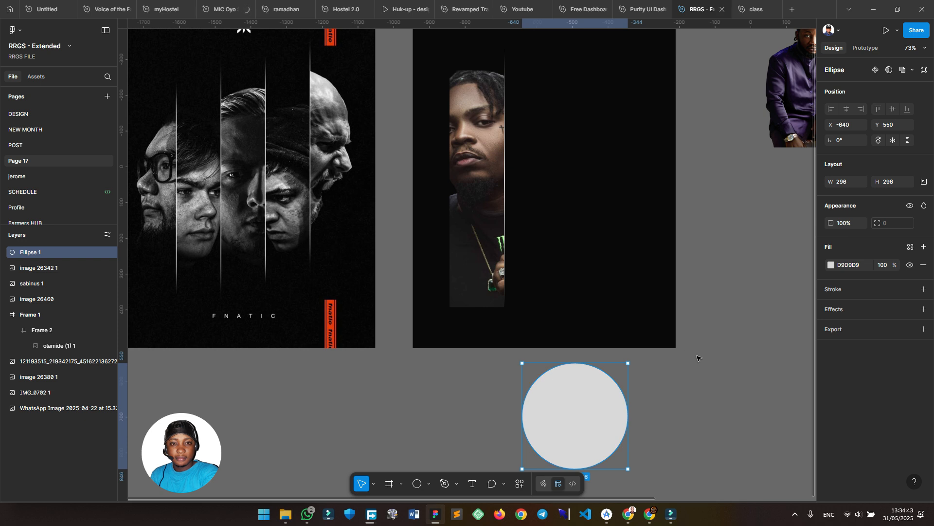
pyautogui.press('i')
pyautogui.click(627, 260)
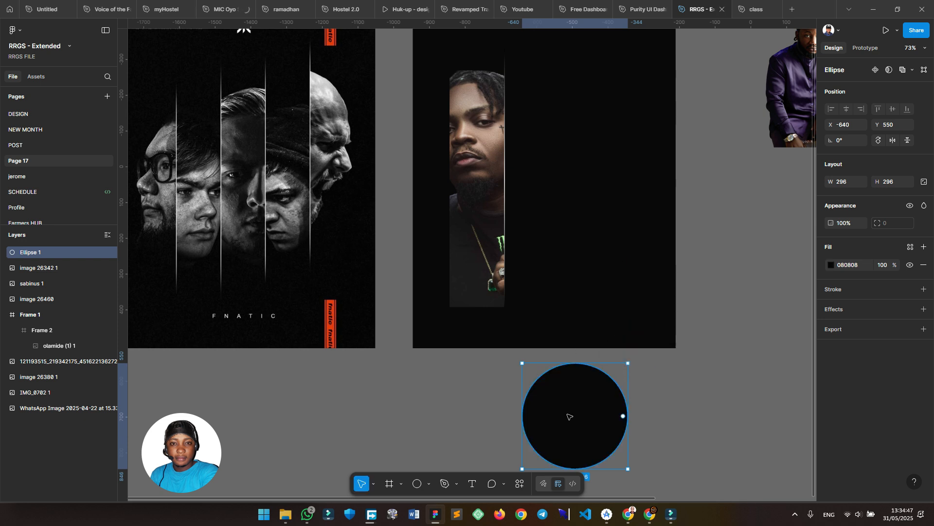
# Place the black circle inside the portrait frame over the man's chest, enlarged to 386 × 386 at X -128, Y 390
pyautogui.moveTo(574, 434); pyautogui.dragTo(489, 273)
pyautogui.moveTo(526, 310); pyautogui.dragTo(541, 326)
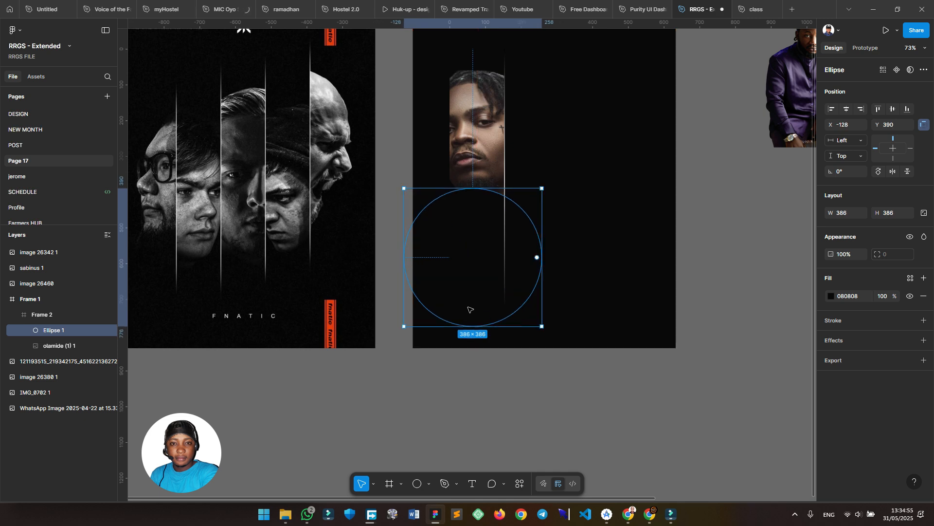
# Move the black circle to X -116, Y 395 and give it a Layer blur effect
pyautogui.click(469, 231)
pyautogui.click(602, 266)
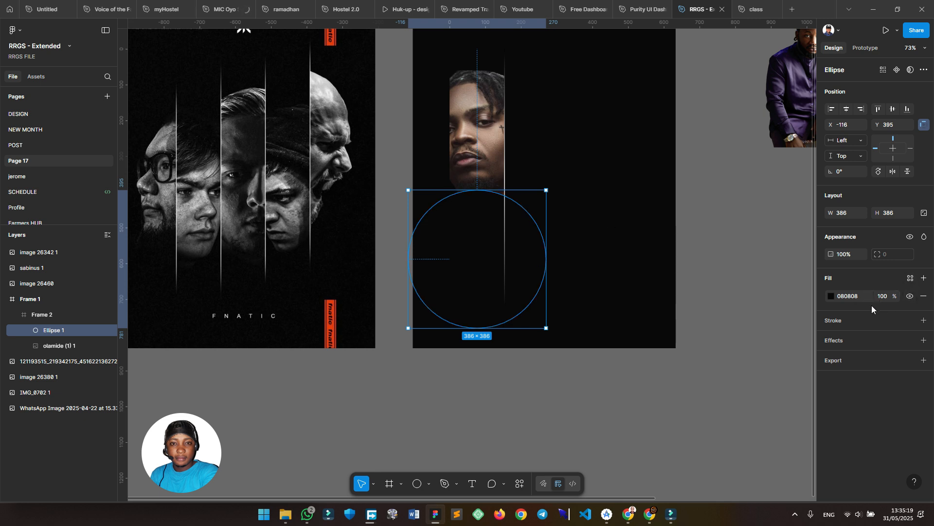
pyautogui.click(924, 340)
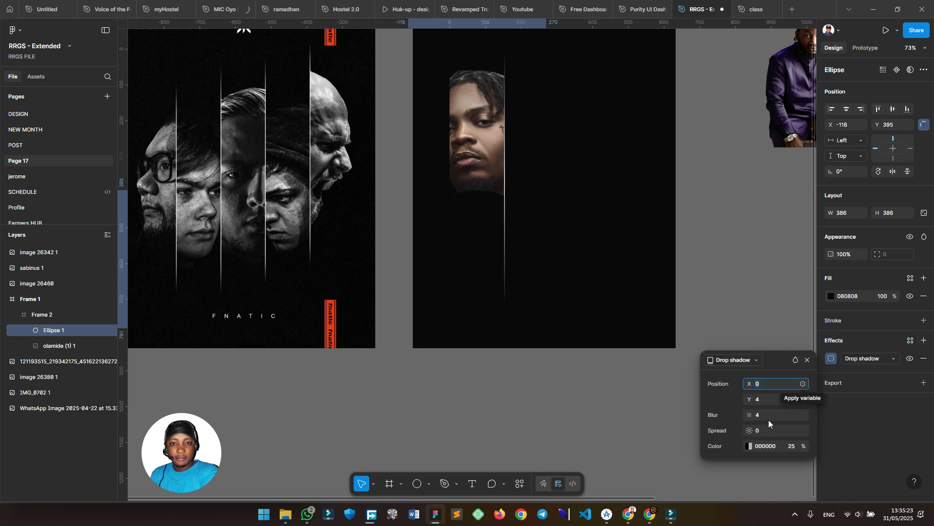
pyautogui.click(867, 358)
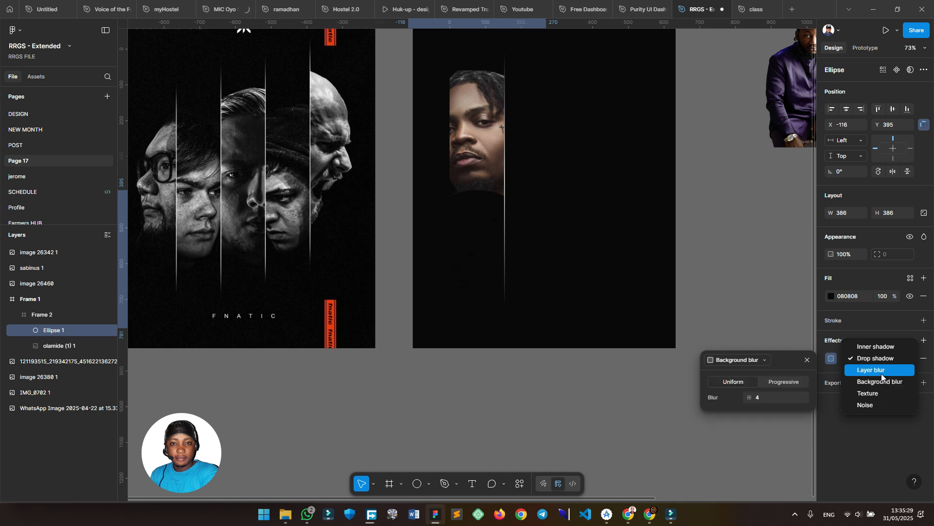
pyautogui.click(881, 372)
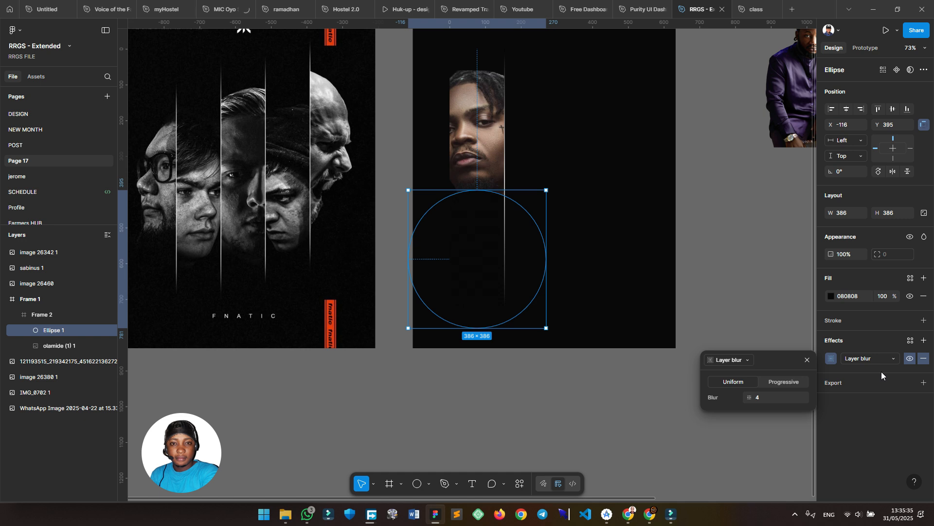
# Set the black circle's layer blur amount to 74
pyautogui.click(764, 399)
pyautogui.write('24')
pyautogui.press('Return')
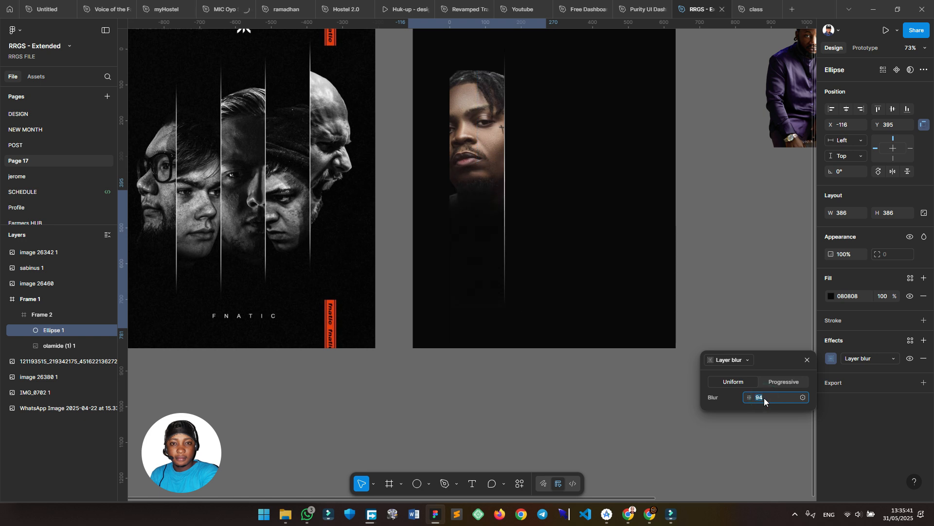
pyautogui.hotkey('shift', 'Down')
pyautogui.hotkey('shift', 'Down')
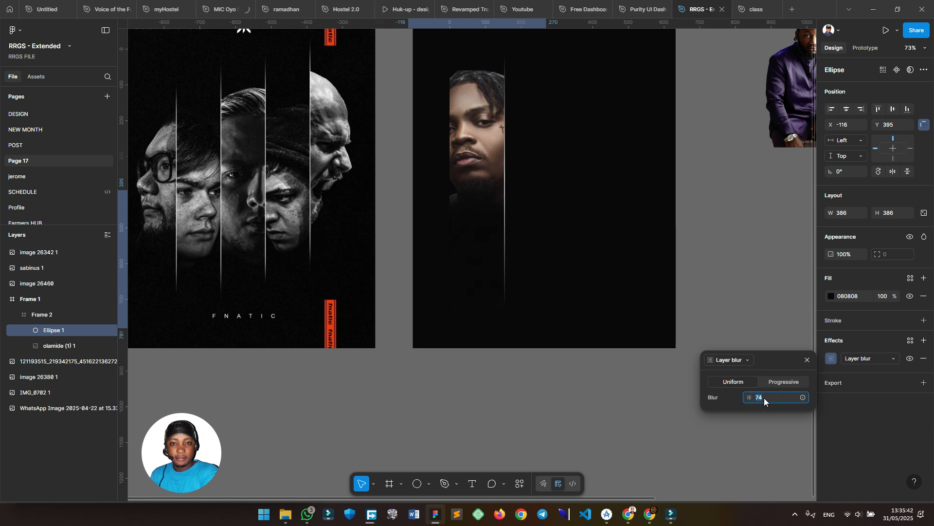
# Raise the blurred circle toward the man's chin, to Y 361
pyautogui.click(468, 236)
pyautogui.moveTo(467, 236); pyautogui.dragTo(467, 224)
pyautogui.scroll(3, 465, 253)
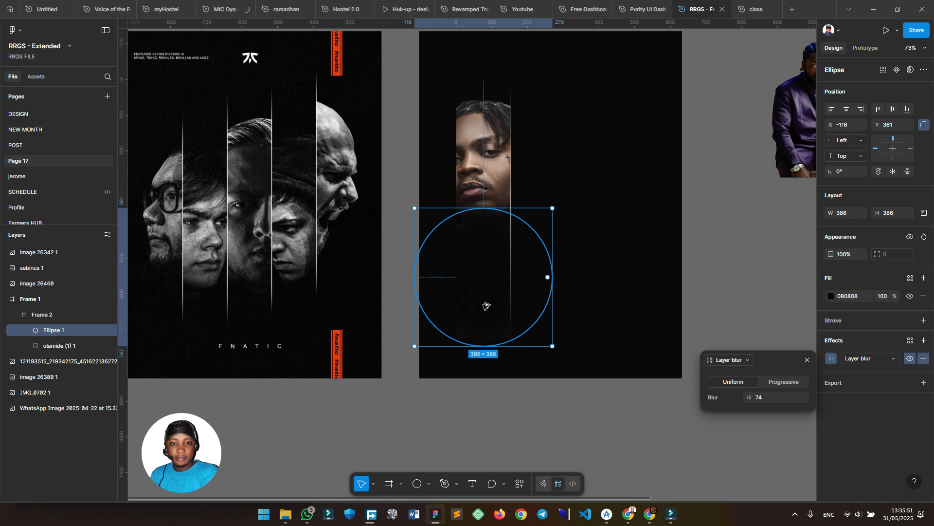
# Duplicate the blurred circle and place the copy over the top of the man's head at X -116, Y -243
pyautogui.moveTo(481, 318); pyautogui.dragTo(481, 183)
pyautogui.moveTo(482, 145); pyautogui.dragTo(485, 120)
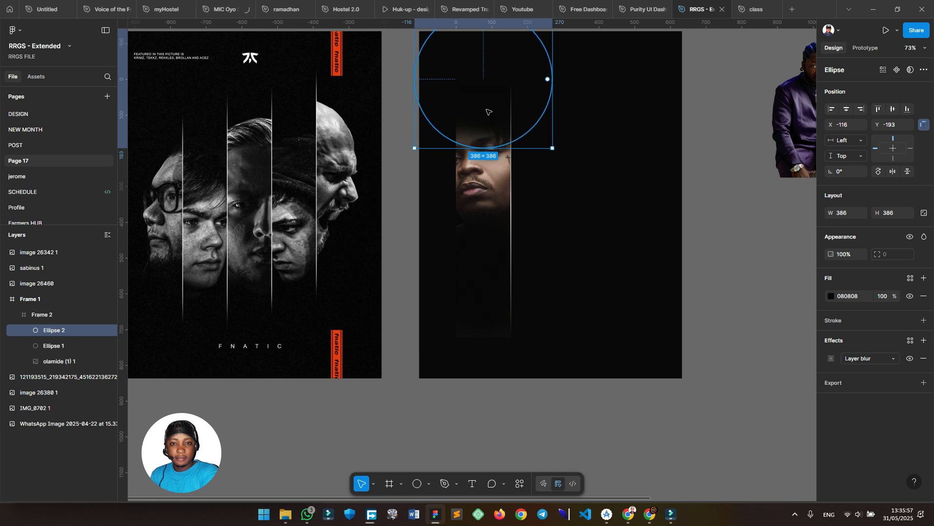
pyautogui.moveTo(489, 112); pyautogui.dragTo(488, 94)
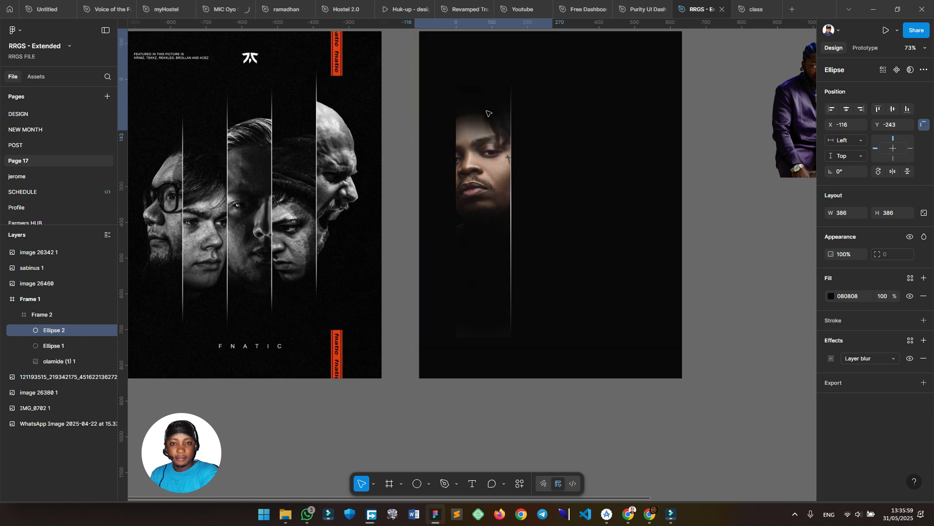
# Lower the original blurred circle beneath the man's chin to Y 378
pyautogui.click(477, 254)
pyautogui.moveTo(459, 261)
pyautogui.mouseDown()
pyautogui.moveTo(458, 278)
pyautogui.moveTo(459, 266)
pyautogui.mouseUp()
pyautogui.moveTo(546, 186); pyautogui.dragTo(557, 262)
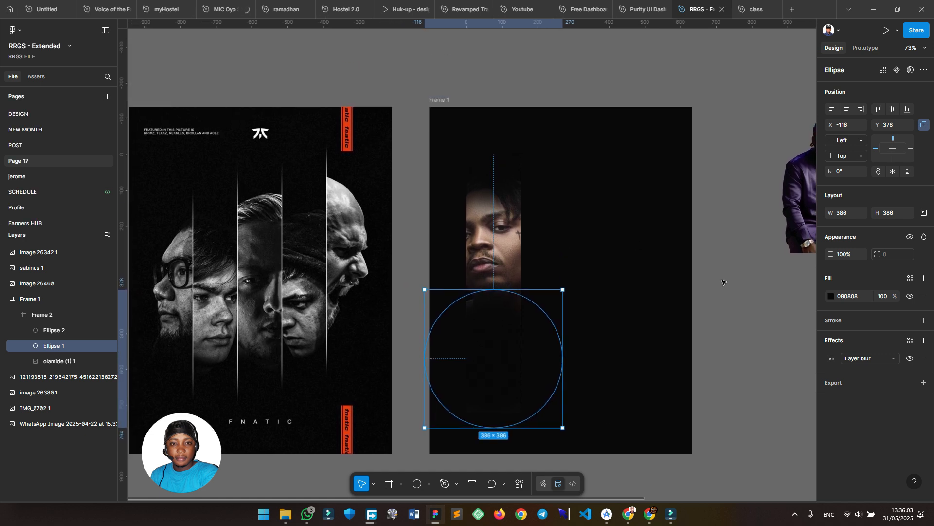
pyautogui.click(723, 280)
pyautogui.moveTo(722, 279); pyautogui.dragTo(645, 271)
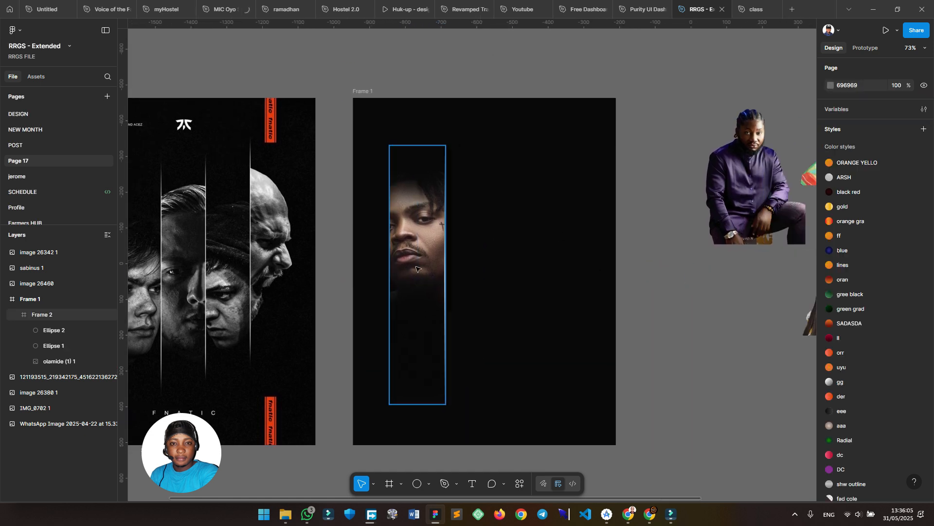
# Move the man's portrait to X -147, Y 34 and reduce its image saturation and shadows to the minimum
pyautogui.moveTo(415, 247)
pyautogui.mouseDown()
pyautogui.moveTo(428, 240)
pyautogui.moveTo(418, 230)
pyautogui.mouseUp()
pyautogui.hscroll(-2, 486, 268)
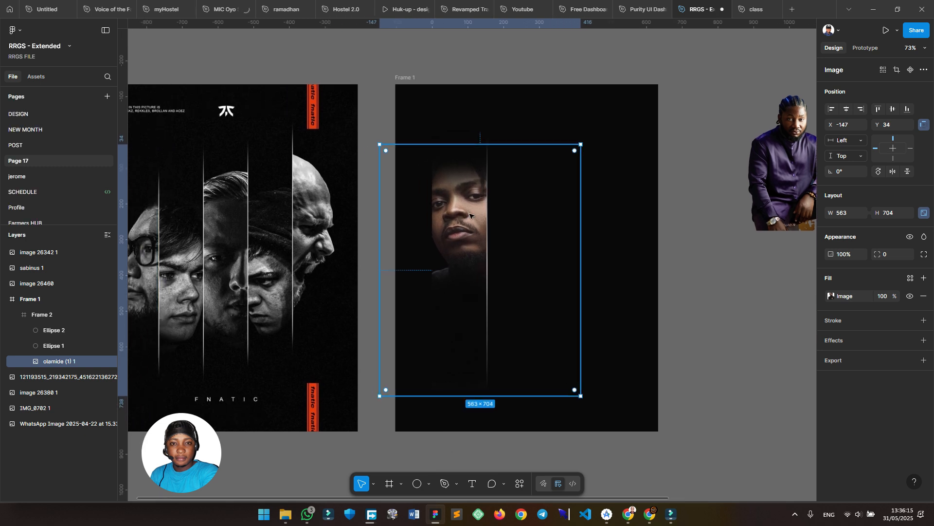
pyautogui.click(832, 295)
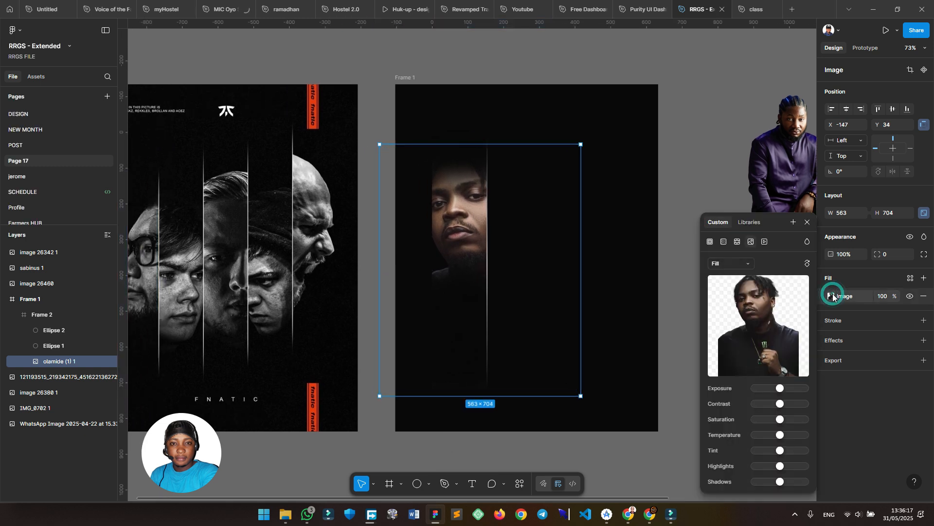
pyautogui.moveTo(767, 418); pyautogui.dragTo(735, 417)
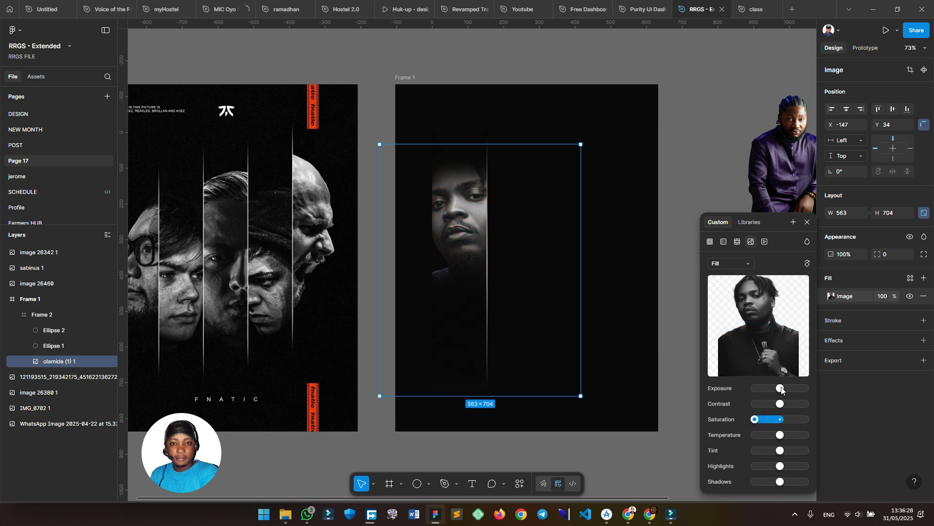
pyautogui.moveTo(784, 391); pyautogui.dragTo(780, 391)
pyautogui.moveTo(762, 483); pyautogui.dragTo(744, 483)
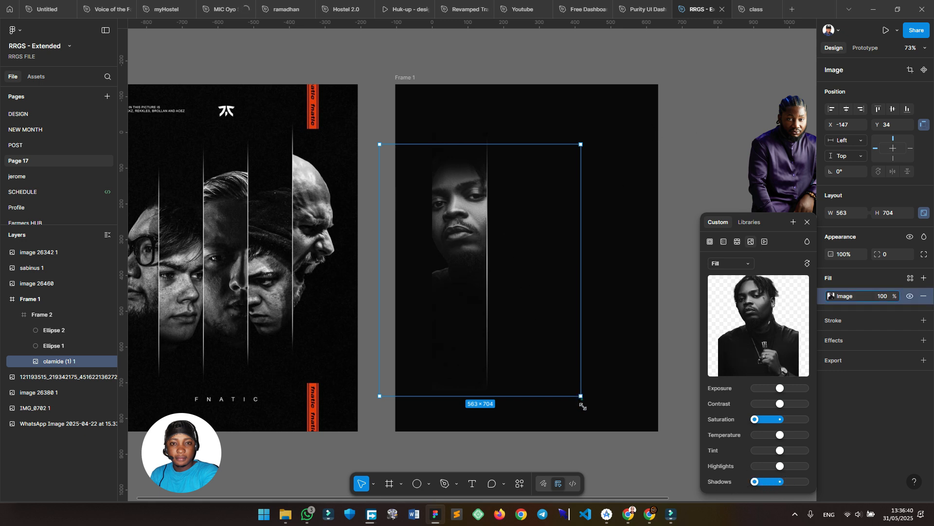
# Enlarge the man's portrait to 654.17 × 818 and position it at X -132, Y 44 within the narrow frame
pyautogui.moveTo(583, 399); pyautogui.dragTo(586, 416)
pyautogui.moveTo(468, 204); pyautogui.dragTo(464, 225)
pyautogui.hscroll(2, 635, 141)
pyautogui.scroll(-1, 635, 141)
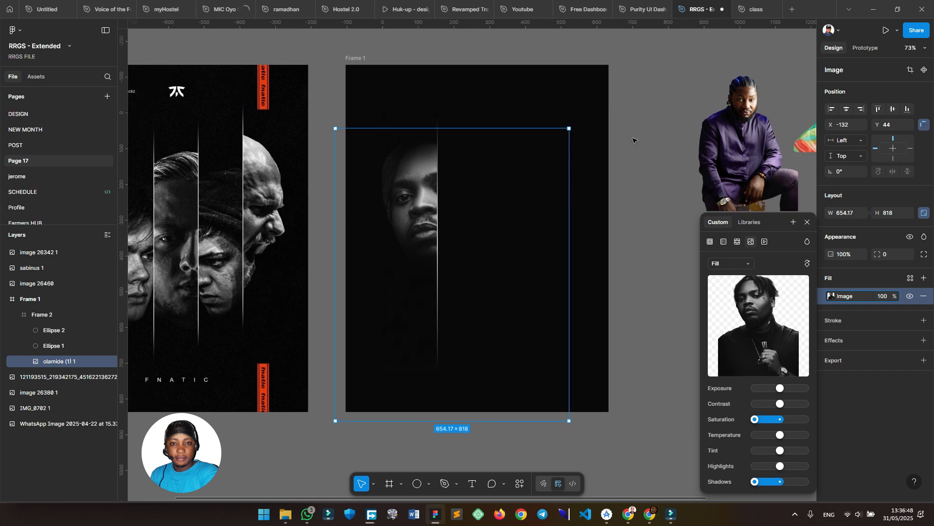
# Move the whole narrow portrait frame closer to the poster's left edge, to X 42, Y 137
pyautogui.click(635, 131)
pyautogui.scroll(-5, 632, 129)
pyautogui.scroll(4, 521, 177)
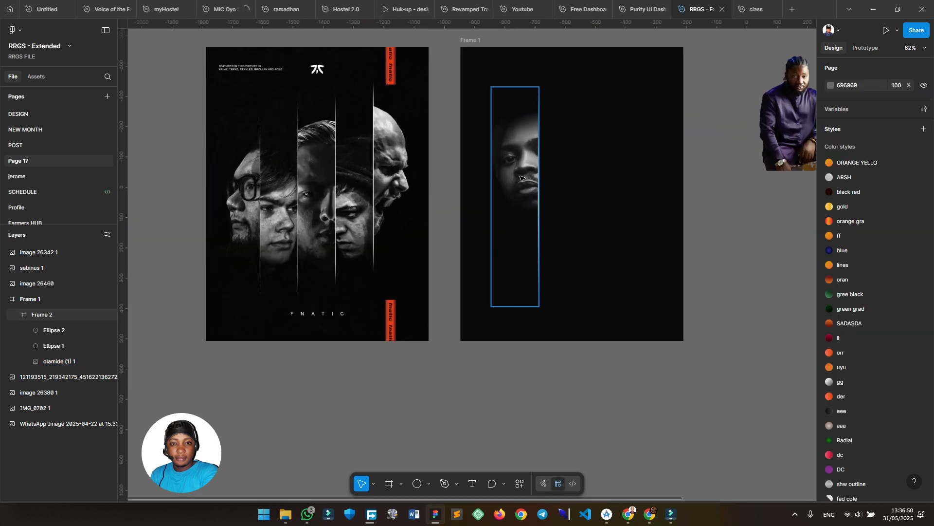
pyautogui.moveTo(520, 178); pyautogui.dragTo(507, 174)
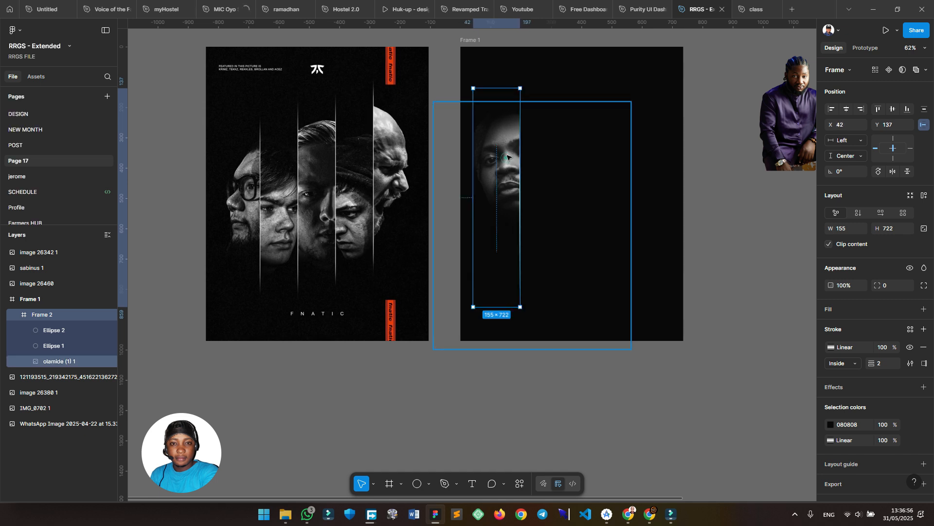
pyautogui.click(748, 198)
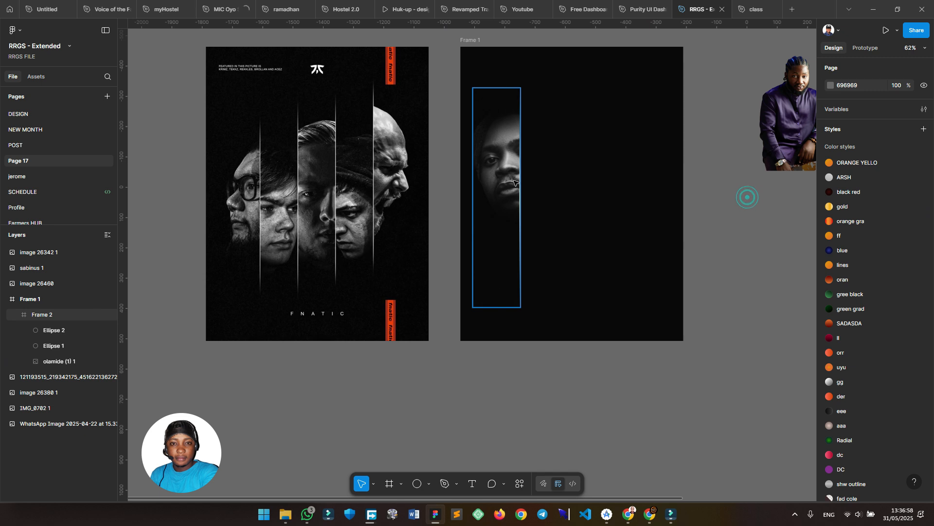
# Duplicate the portrait frame flush against its right side at X 197 and narrow the copy to a width of 104
pyautogui.click(511, 180)
pyautogui.moveTo(505, 175); pyautogui.dragTo(547, 171)
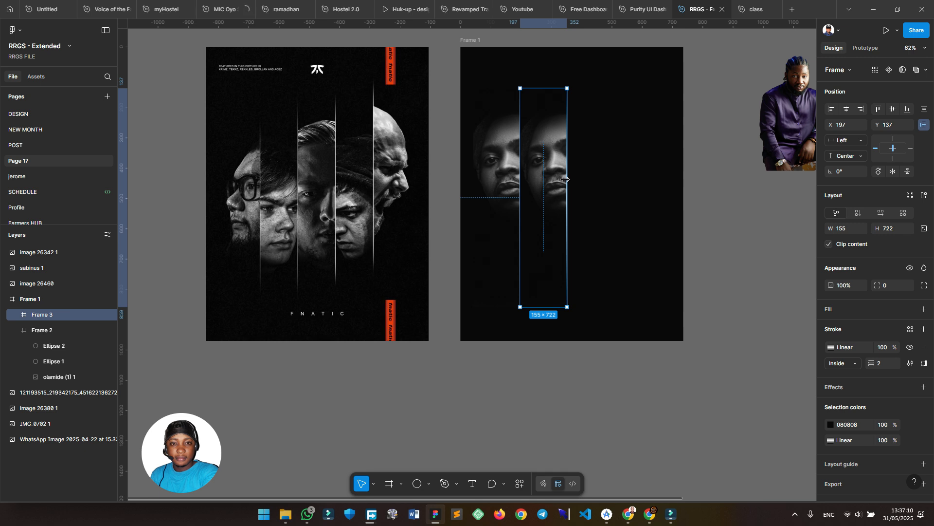
pyautogui.moveTo(565, 179); pyautogui.dragTo(552, 179)
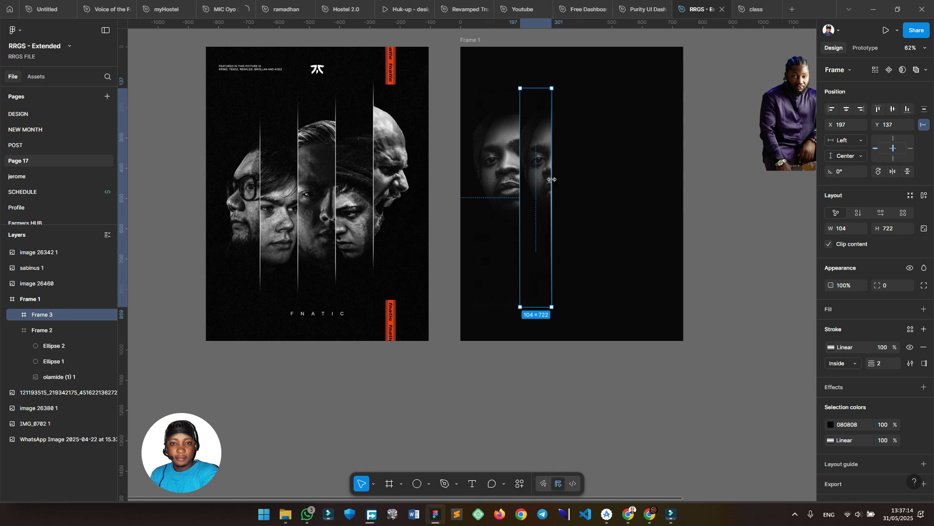
# Cut the image of the woman in the patterned headscarf and use it to replace the man's portrait in the second frame
pyautogui.moveTo(705, 160); pyautogui.dragTo(615, 159)
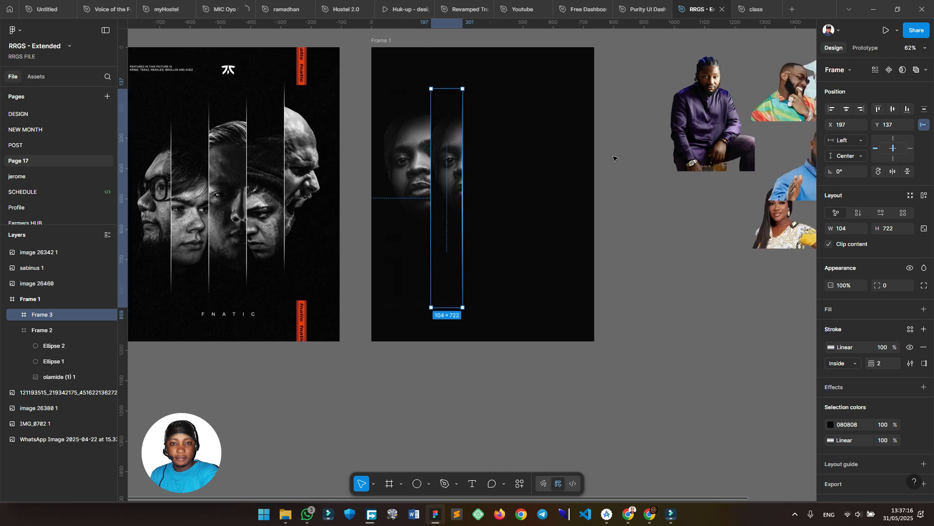
pyautogui.scroll(-1, 615, 159)
pyautogui.moveTo(689, 183); pyautogui.dragTo(628, 168)
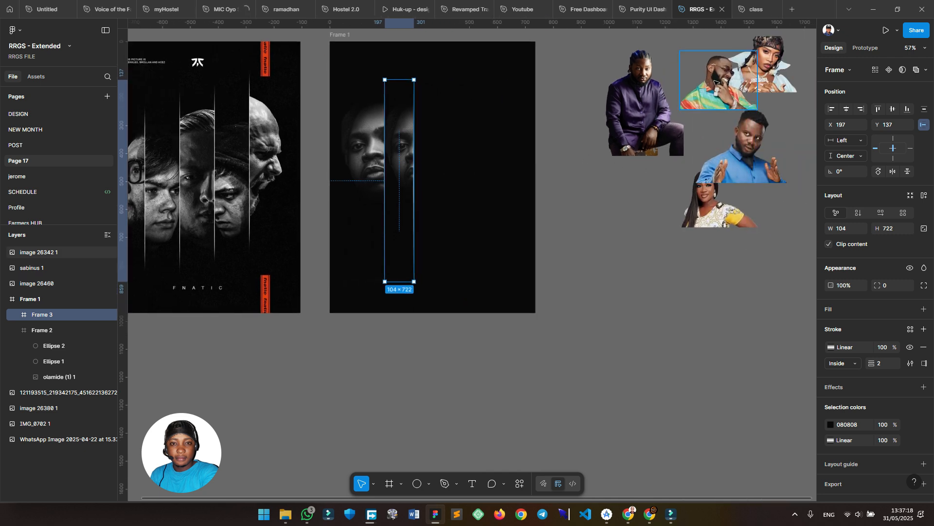
pyautogui.click(781, 74)
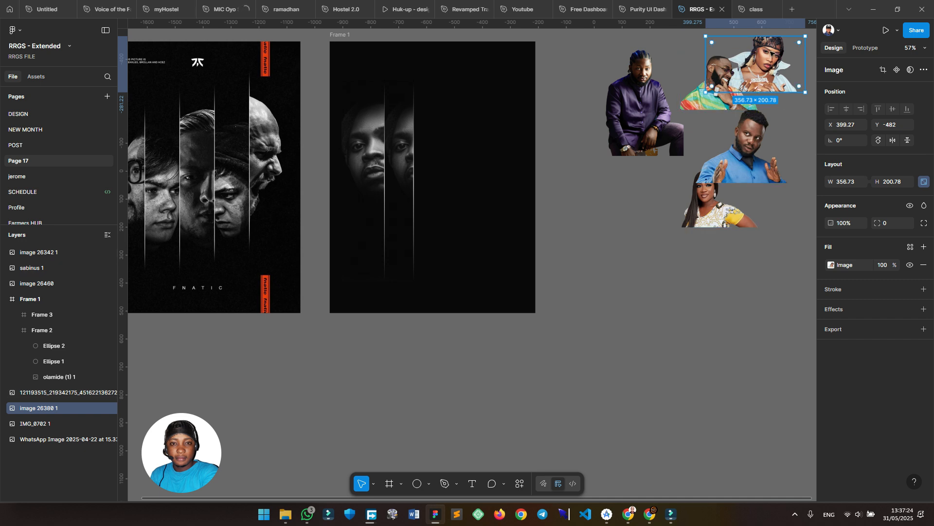
pyautogui.press('Delete')
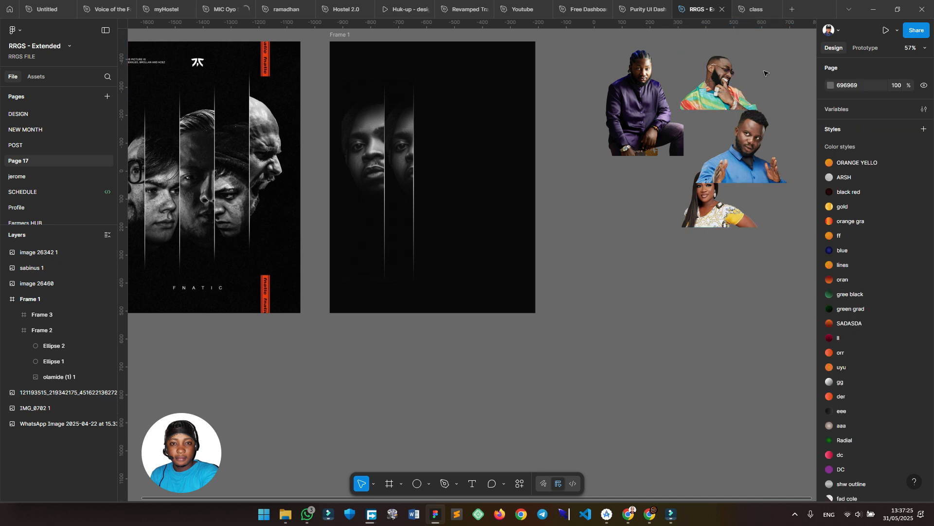
pyautogui.click(407, 152)
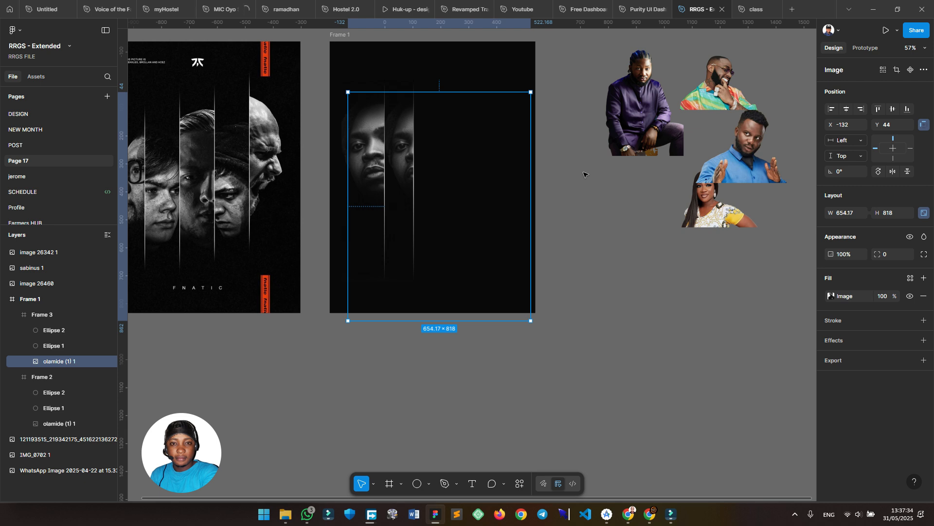
pyautogui.hotkey('ctrl', 'shift', 'r')
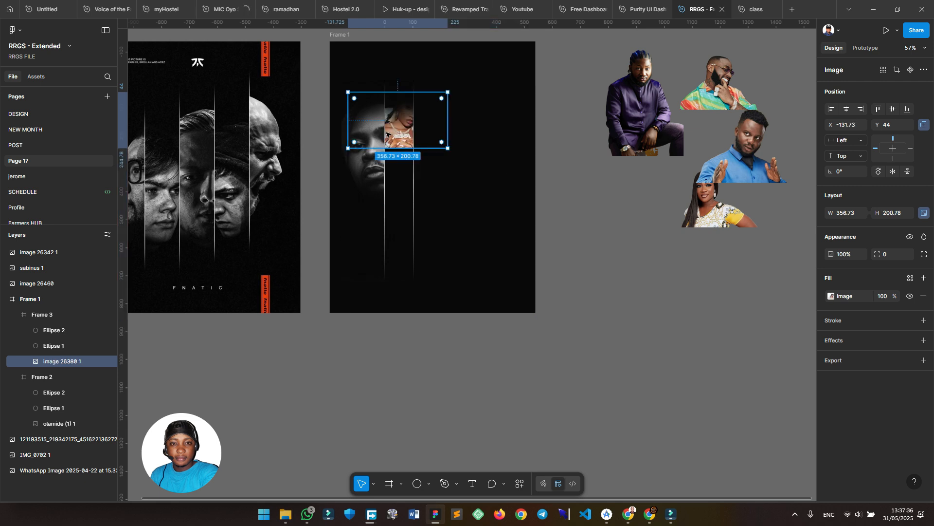
# Scale the woman's portrait to 900.79 × 507 and position it at X -507, Y 80 so her face fills the second frame
pyautogui.scroll(3, 386, 133)
pyautogui.press('k')
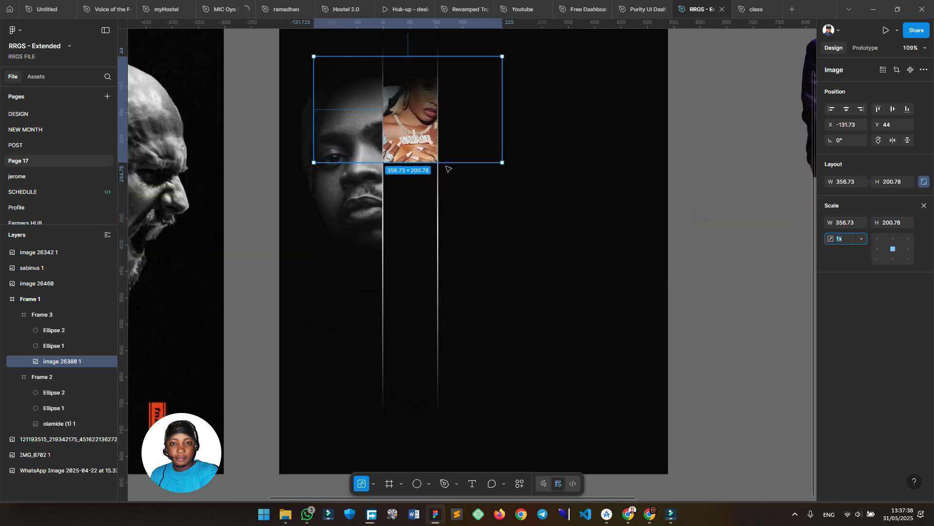
pyautogui.moveTo(448, 164); pyautogui.dragTo(487, 326)
pyautogui.moveTo(472, 260); pyautogui.dragTo(707, 288)
pyautogui.moveTo(683, 191); pyautogui.dragTo(648, 223)
pyautogui.scroll(-5, 632, 219)
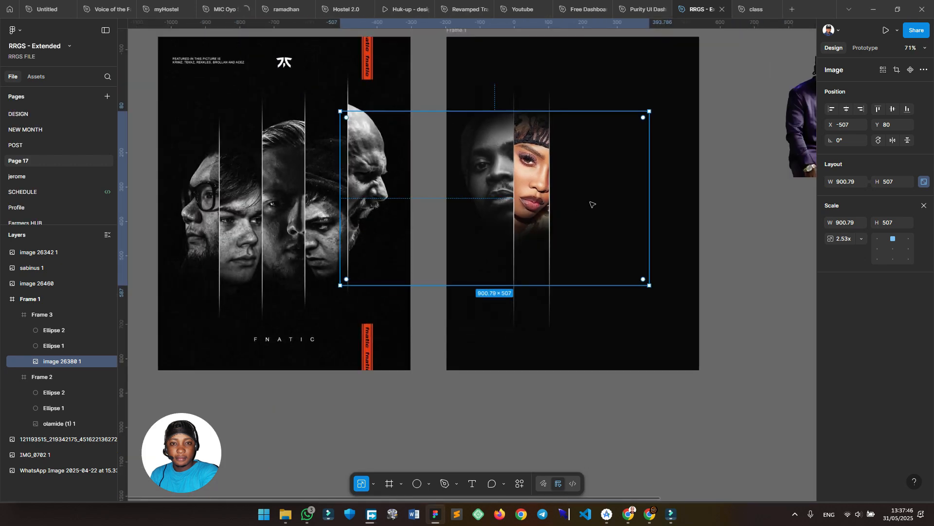
pyautogui.scroll(-1, 560, 193)
pyautogui.click(923, 207)
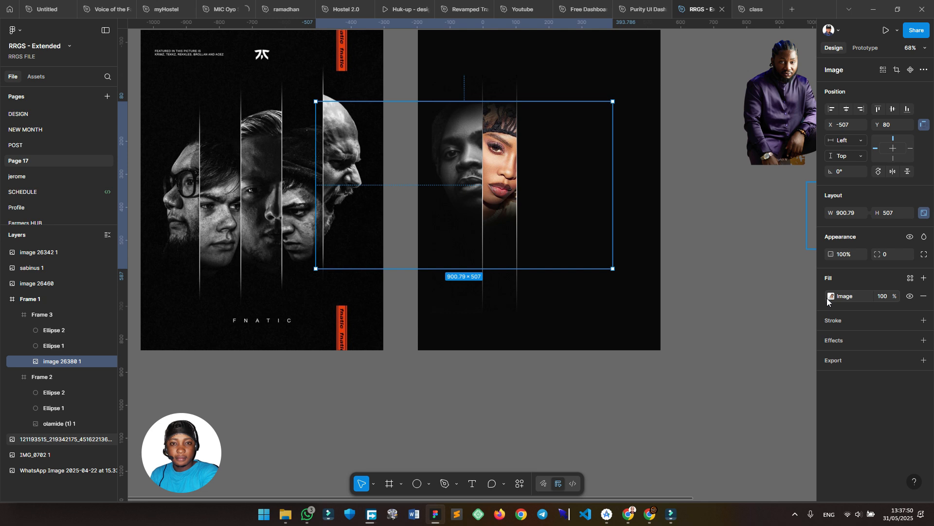
# Reduce the woman's portrait saturation and shadows to the minimum and lower its exposure slightly
pyautogui.click(833, 294)
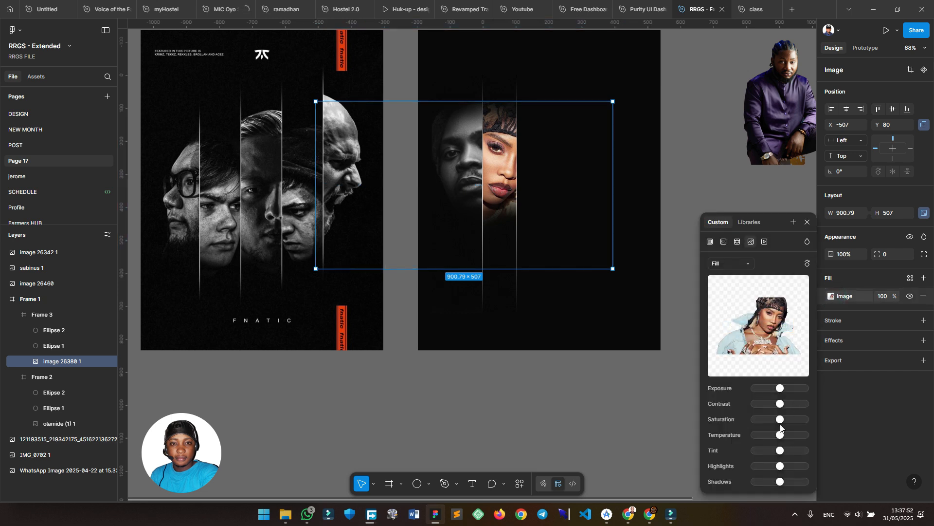
pyautogui.moveTo(780, 421); pyautogui.dragTo(711, 418)
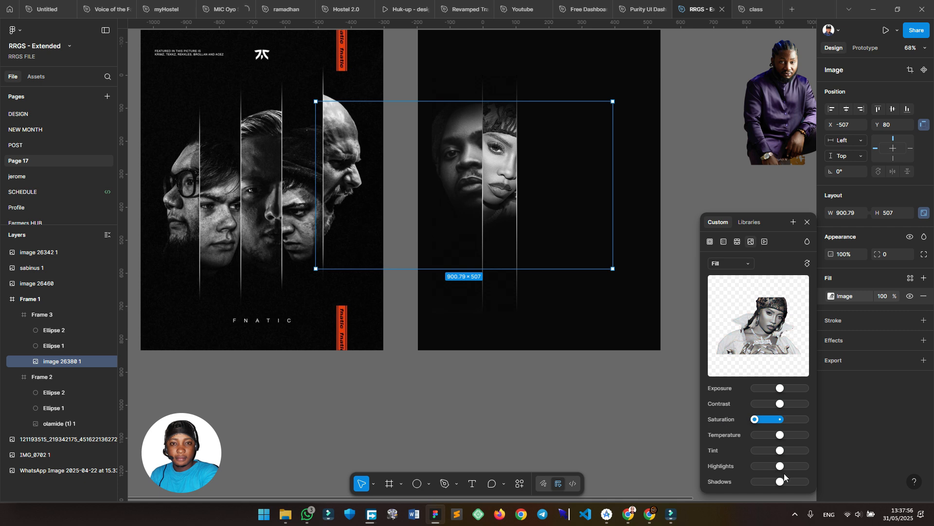
pyautogui.moveTo(780, 481); pyautogui.dragTo(741, 474)
pyautogui.moveTo(780, 388); pyautogui.dragTo(772, 389)
pyautogui.click(569, 403)
pyautogui.moveTo(578, 404); pyautogui.dragTo(545, 427)
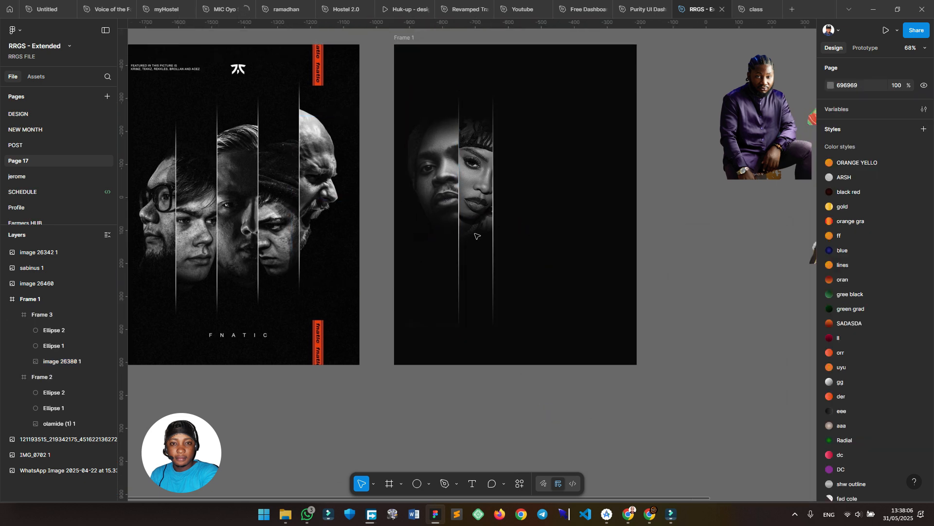
# Move the lower blurred ellipse in the second portrait frame up to Y 351
pyautogui.click(476, 264)
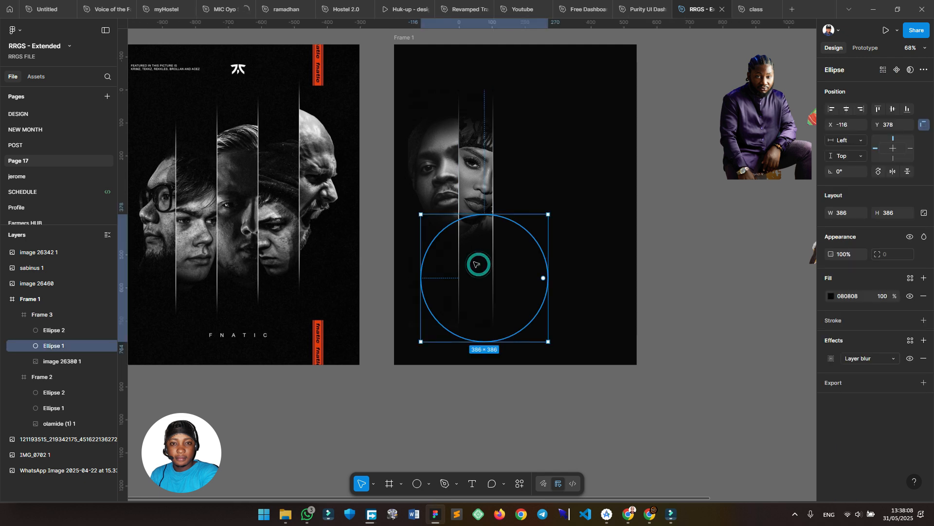
pyautogui.moveTo(477, 264); pyautogui.dragTo(475, 264)
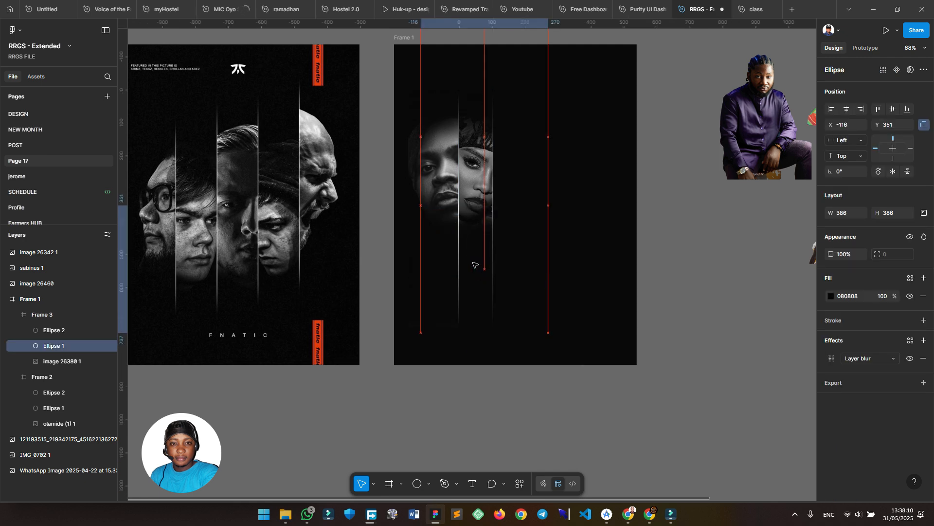
pyautogui.click(781, 211)
pyautogui.click(686, 237)
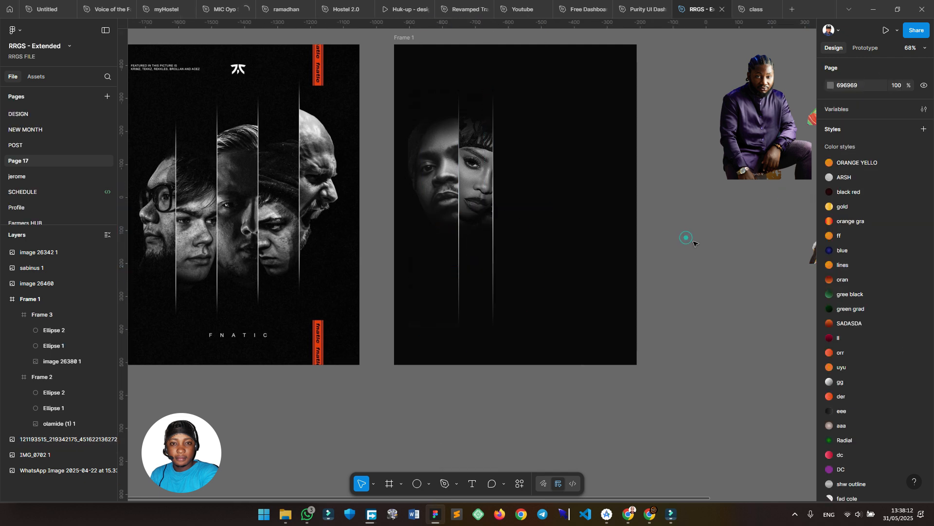
# Duplicate the second portrait frame and place the copy flush against its right side at X 301
pyautogui.moveTo(672, 252); pyautogui.dragTo(588, 273)
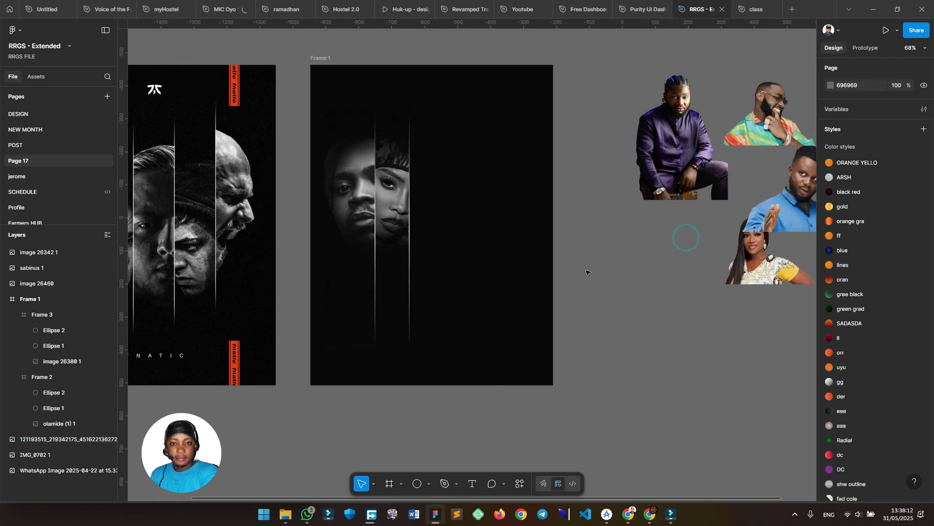
pyautogui.click(393, 206)
pyautogui.keyDown('alt'); pyautogui.moveTo(392, 211); pyautogui.dragTo(439, 210); pyautogui.keyUp('alt')
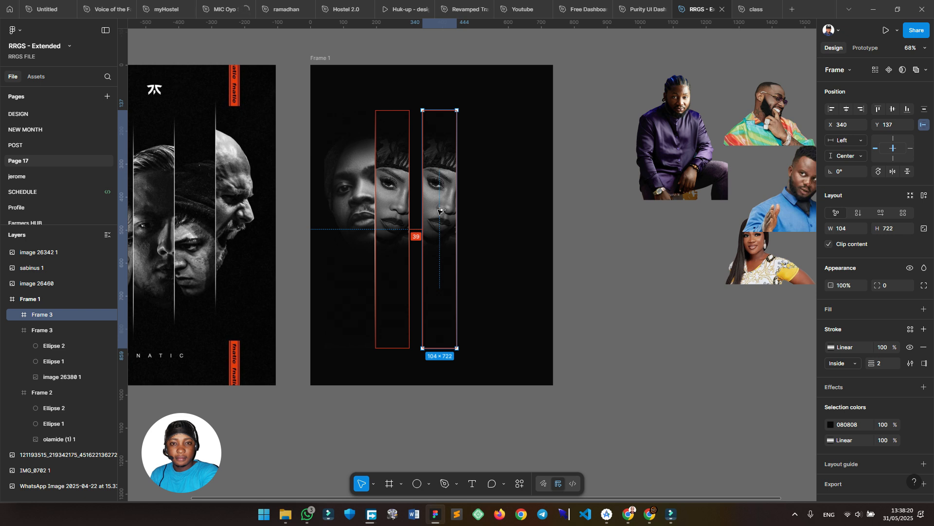
pyautogui.moveTo(439, 210); pyautogui.dragTo(425, 211)
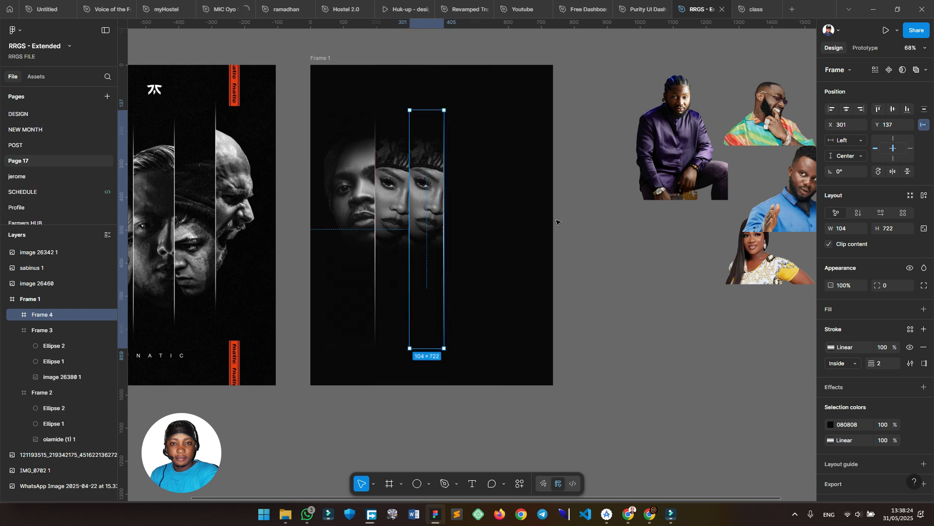
# Cut the image of the laughing man in the colourful shirt and use it to replace the woman's portrait in the third frame
pyautogui.hscroll(2, 555, 221)
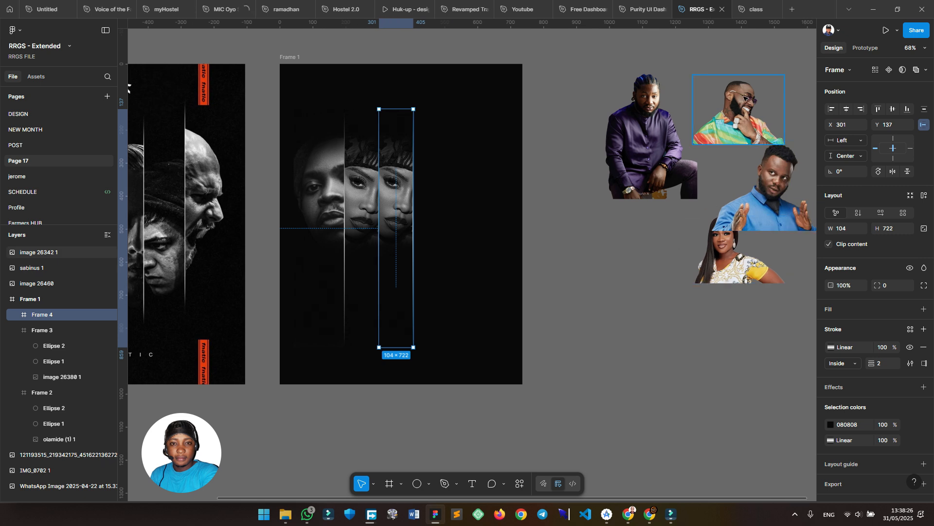
pyautogui.click(747, 100)
pyautogui.moveTo(748, 111); pyautogui.dragTo(630, 303)
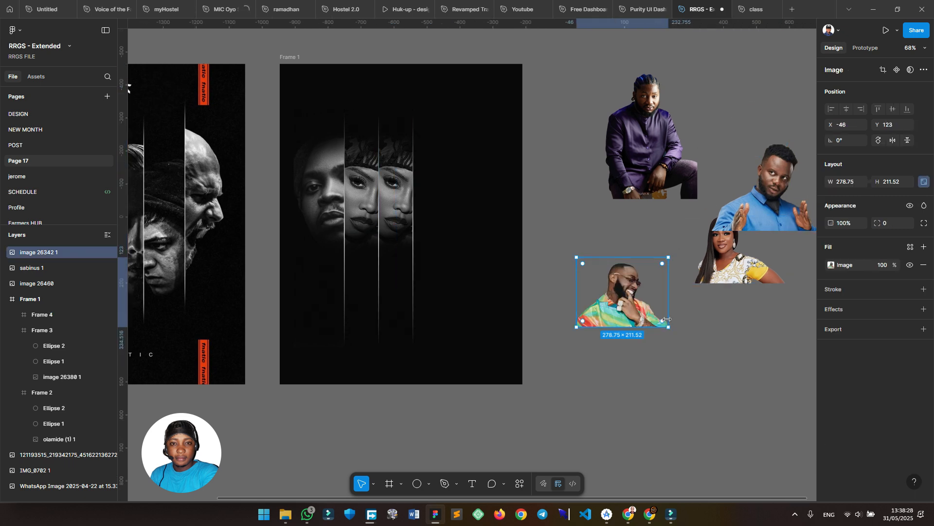
pyautogui.rightClick(622, 286)
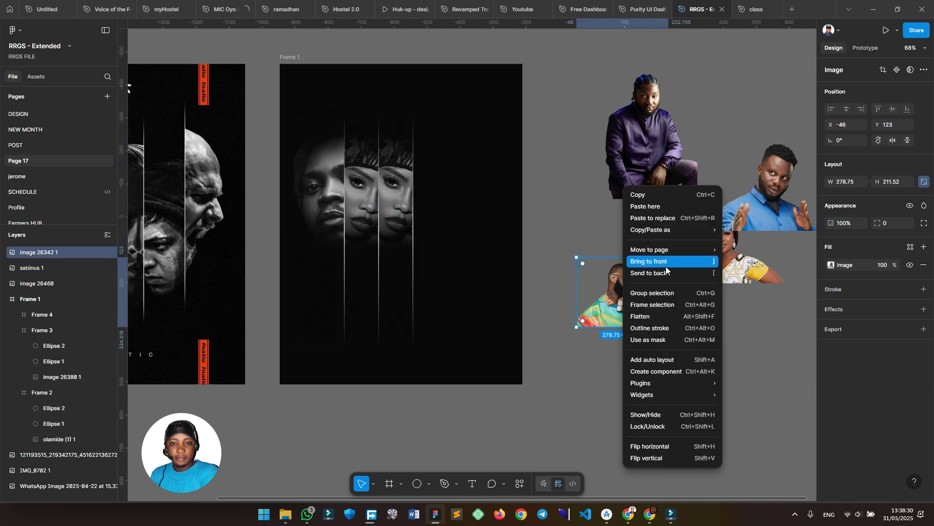
pyautogui.click(583, 236)
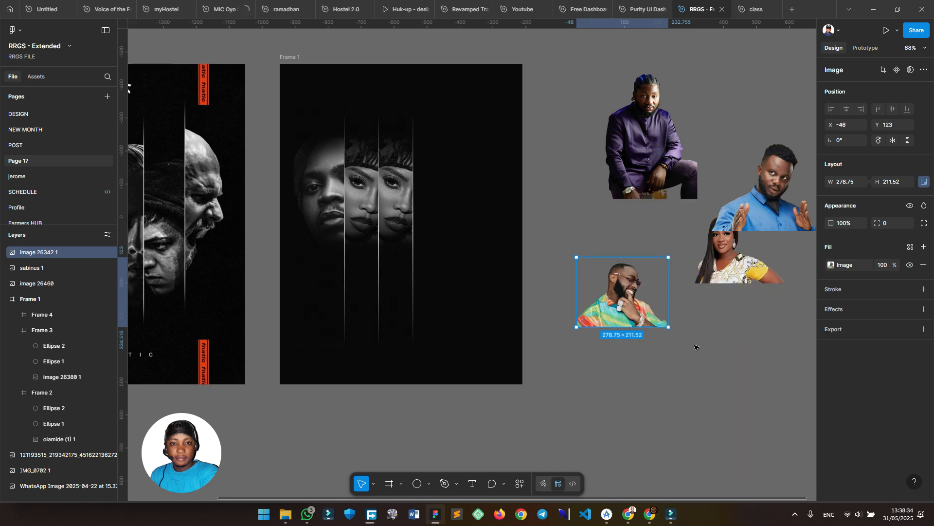
pyautogui.press('Delete')
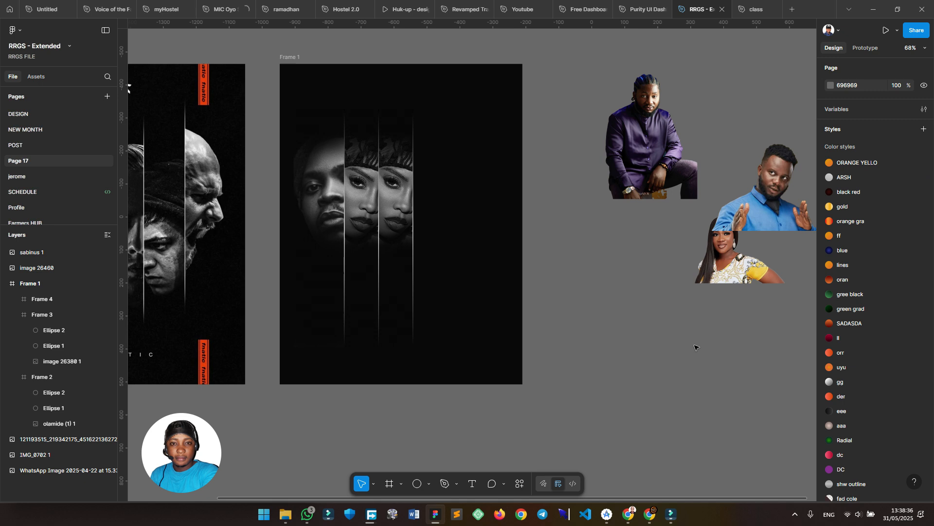
pyautogui.click(398, 189)
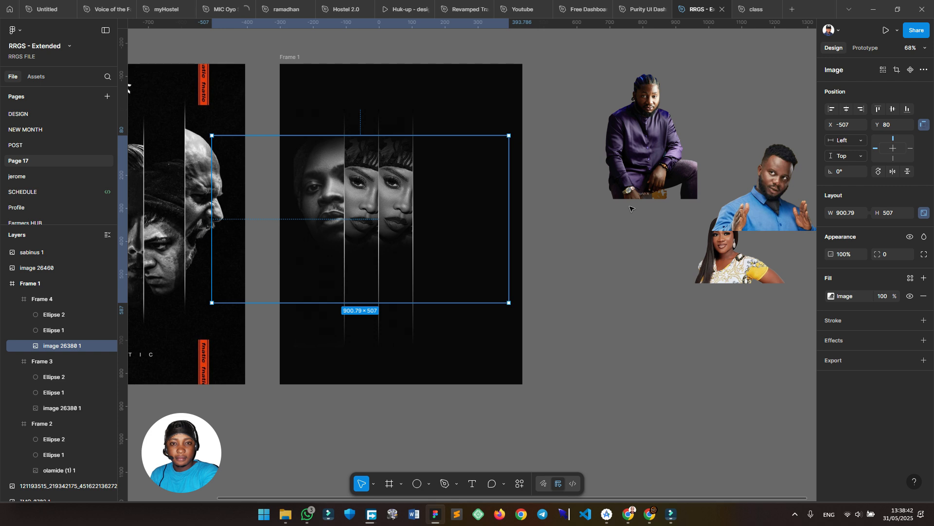
pyautogui.hotkey('ctrl', 'z')
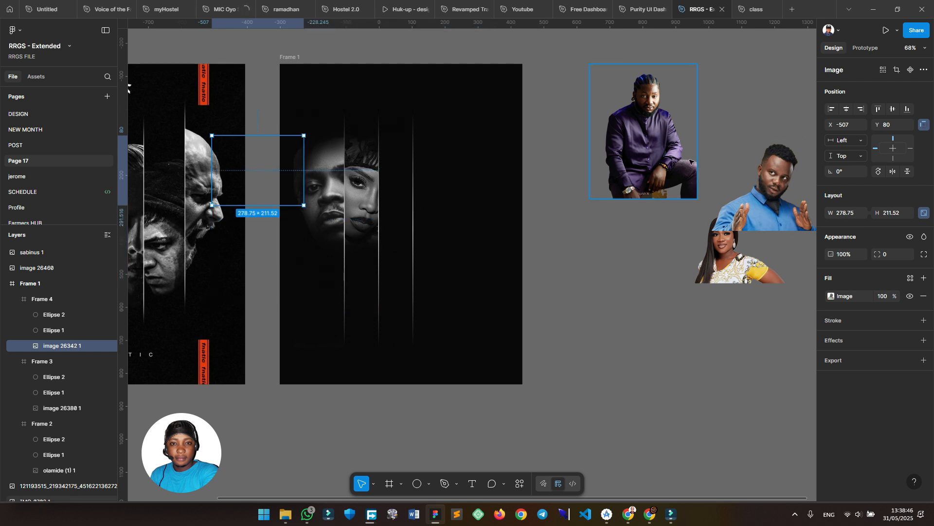
# Scale the laughing man's portrait to 925.16 × 702 and position it at X -493, Y -29 so his face fills the third frame
pyautogui.click(848, 109)
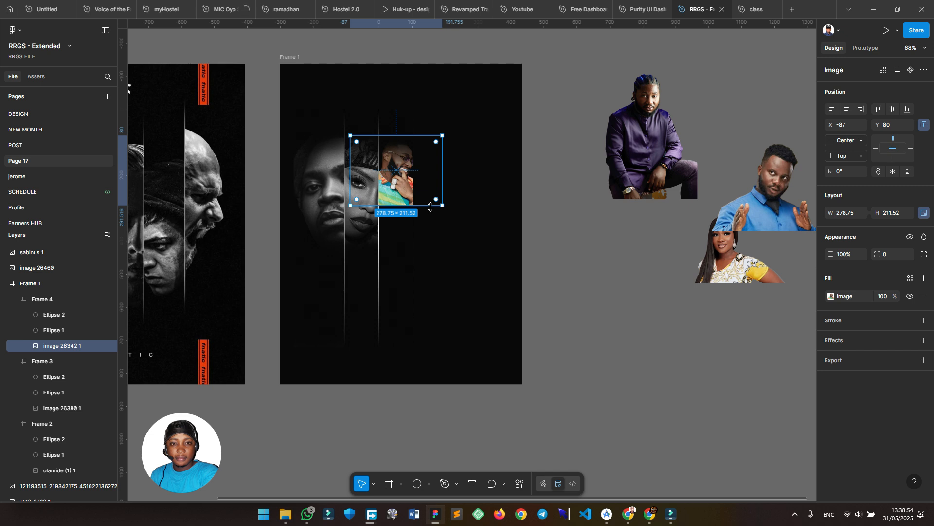
pyautogui.click(373, 483)
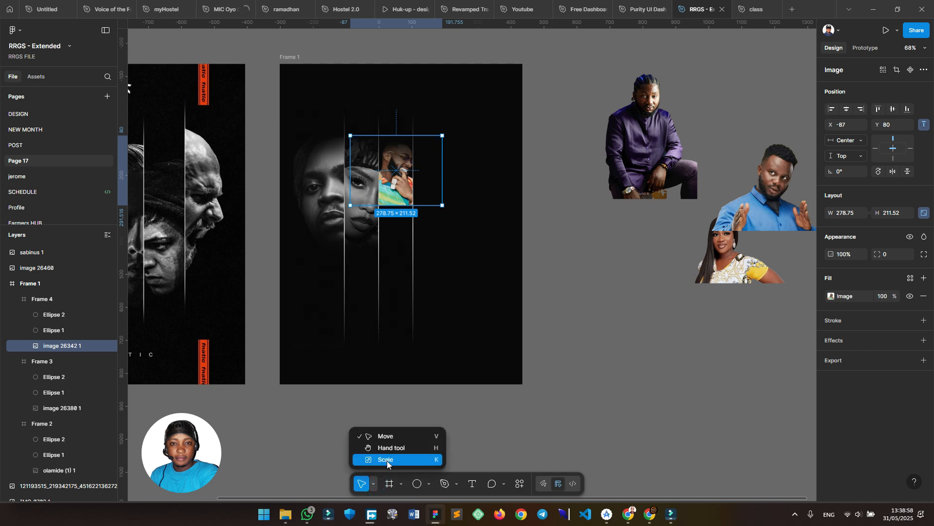
pyautogui.click(387, 460)
pyautogui.moveTo(433, 205); pyautogui.dragTo(492, 366)
pyautogui.moveTo(403, 197)
pyautogui.mouseDown()
pyautogui.moveTo(400, 158)
pyautogui.moveTo(405, 190)
pyautogui.moveTo(394, 196)
pyautogui.mouseUp()
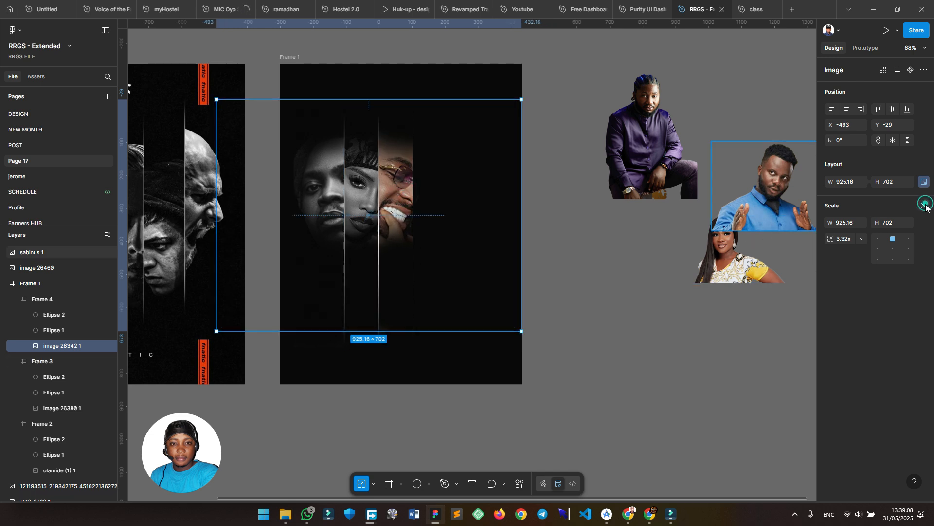
pyautogui.click(924, 205)
# Reduce the laughing man's portrait saturation and shadows to the minimum and lower its exposure slightly
pyautogui.click(831, 295)
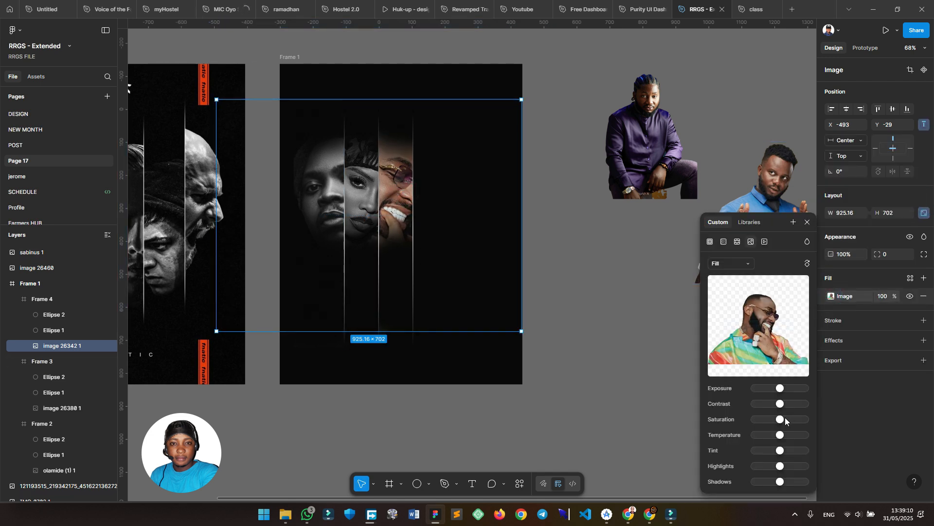
pyautogui.moveTo(742, 419); pyautogui.dragTo(715, 420)
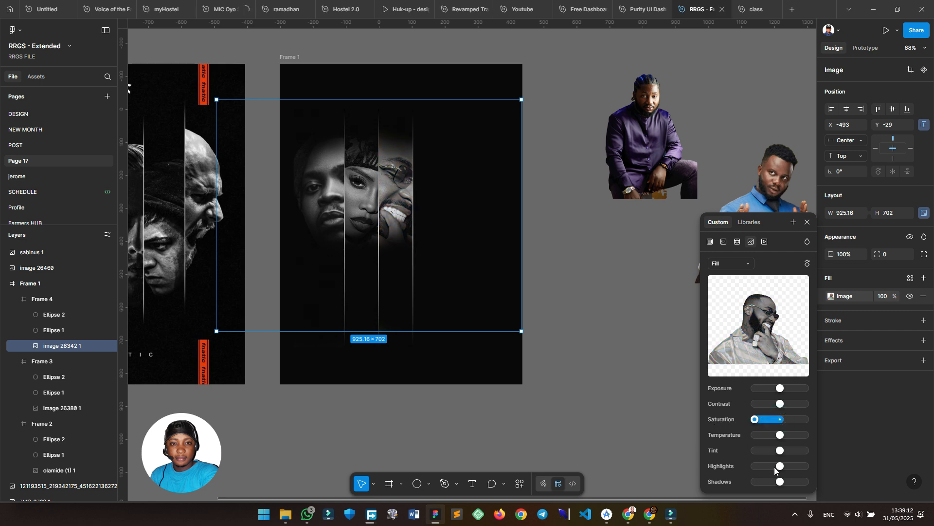
pyautogui.moveTo(774, 481); pyautogui.dragTo(750, 480)
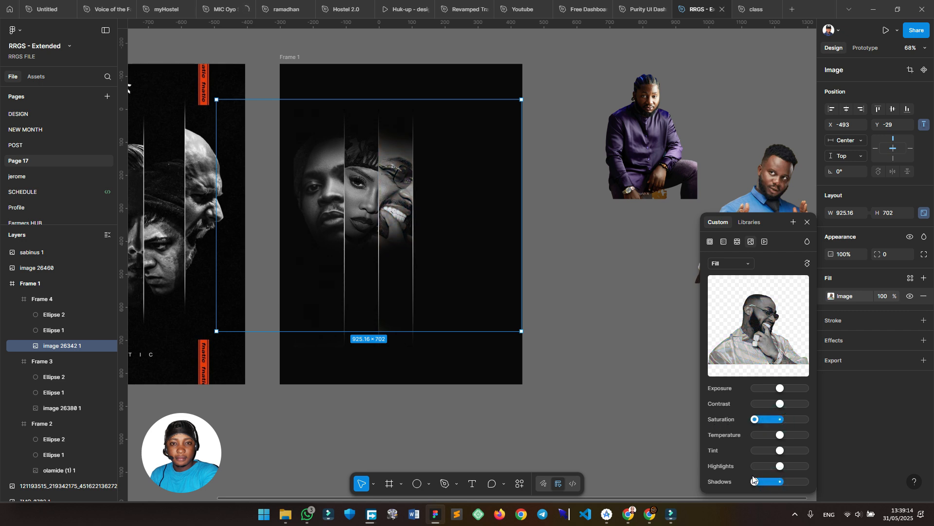
pyautogui.moveTo(778, 389); pyautogui.dragTo(776, 391)
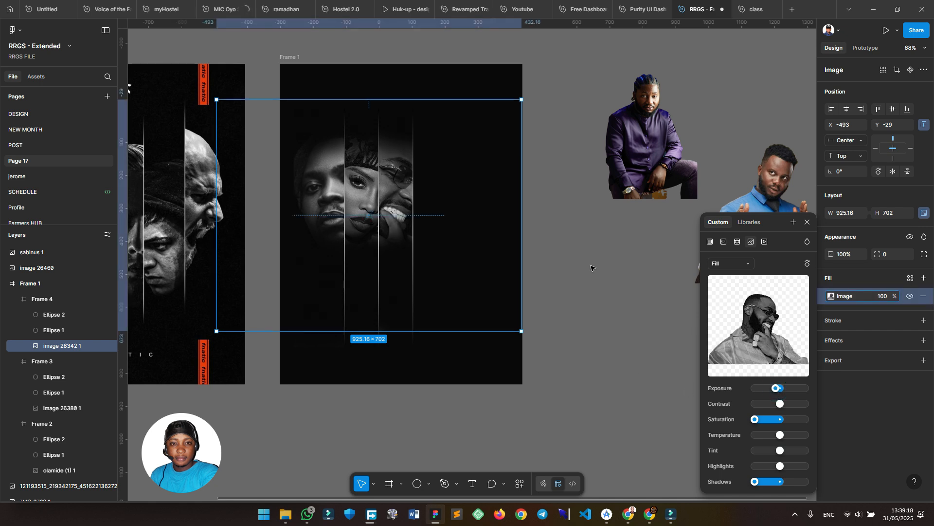
pyautogui.click(590, 266)
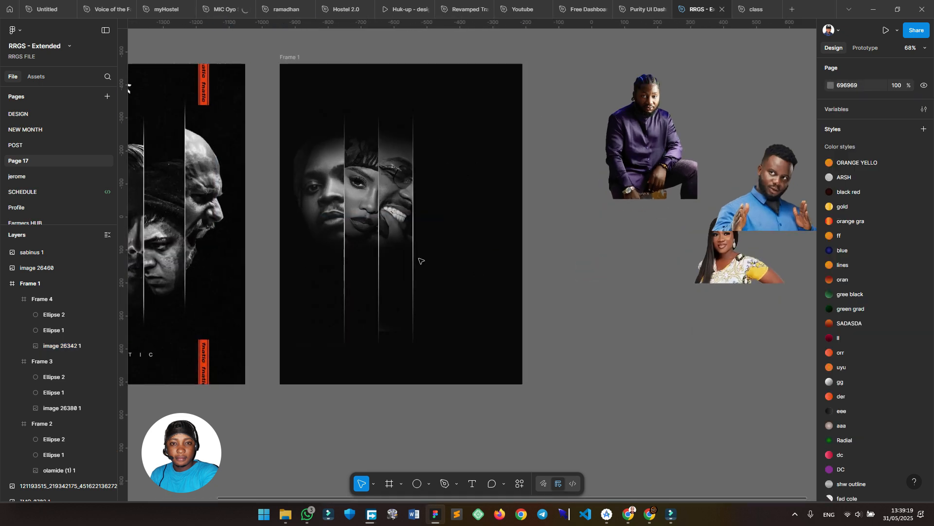
# Widen the third portrait frame to 137 by extending its right side
pyautogui.click(393, 211)
pyautogui.moveTo(418, 213); pyautogui.dragTo(425, 213)
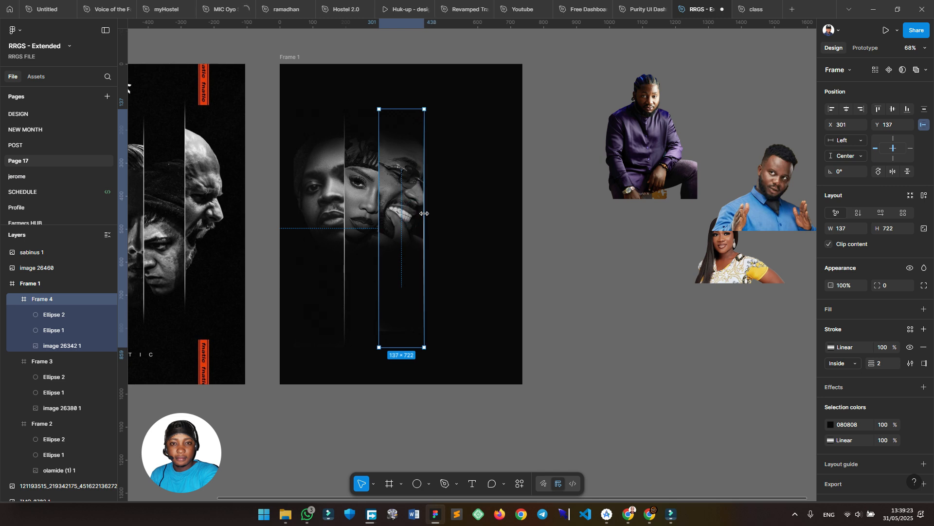
pyautogui.click(636, 266)
# Duplicate the third portrait frame flush against its right side at X 438 and narrow the copy to a width of 110
pyautogui.hscroll(3, 553, 292)
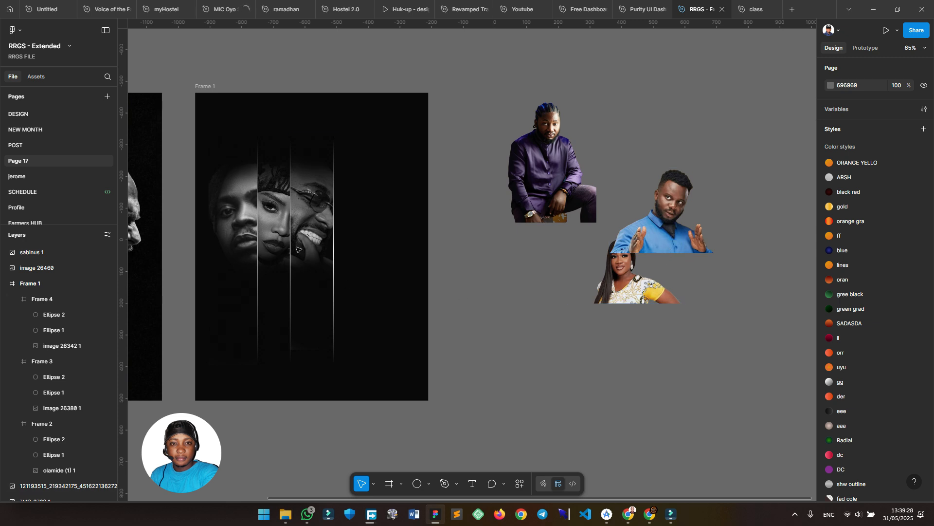
pyautogui.hscroll(-5, 533, 211)
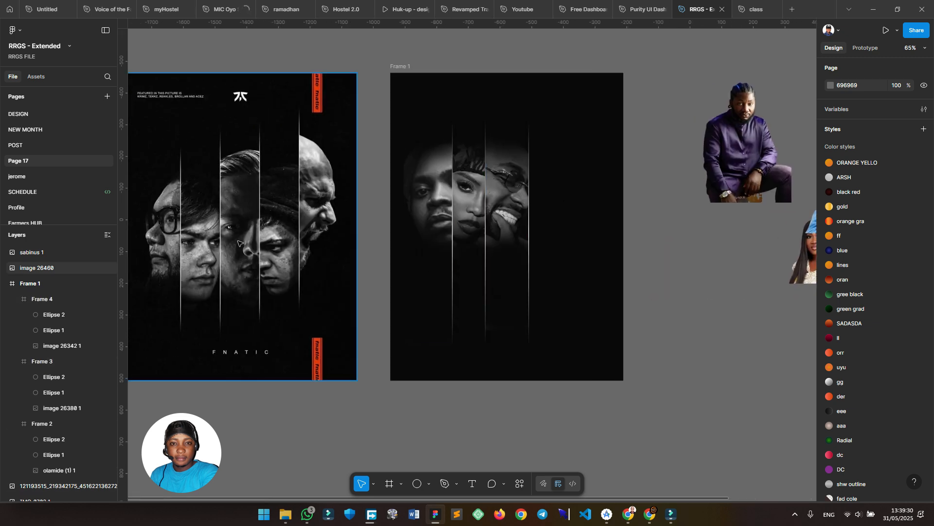
pyautogui.hscroll(4, 317, 269)
pyautogui.scroll(2, 317, 269)
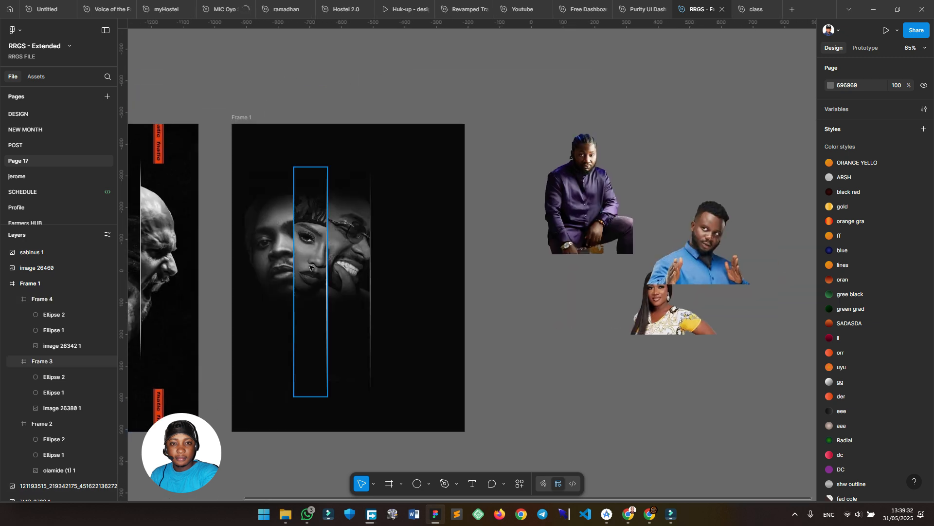
pyautogui.click(350, 259)
pyautogui.keyDown('alt'); pyautogui.moveTo(344, 260); pyautogui.dragTo(406, 272); pyautogui.keyUp('alt')
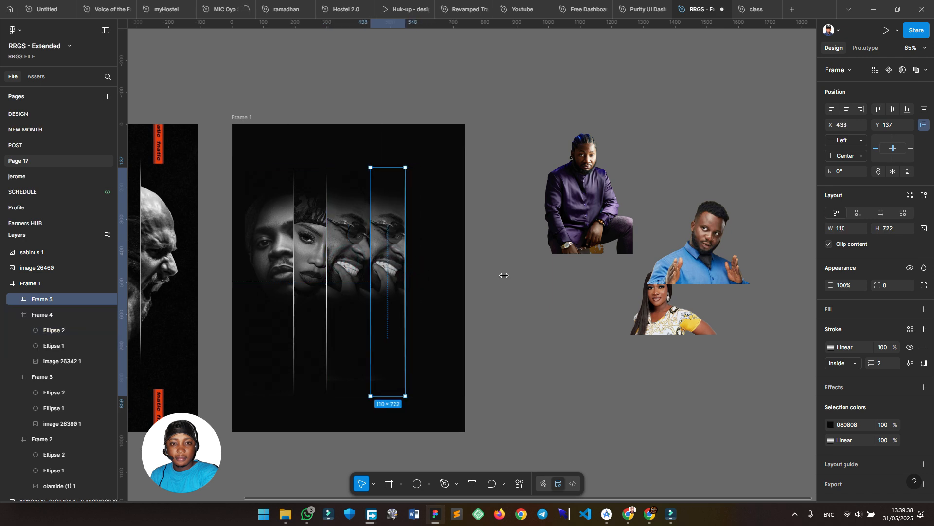
# Cut the image of the long-haired woman in the patterned top and use it to replace the man's portrait in the fourth frame
pyautogui.click(648, 306)
pyautogui.scroll(-3, 647, 292)
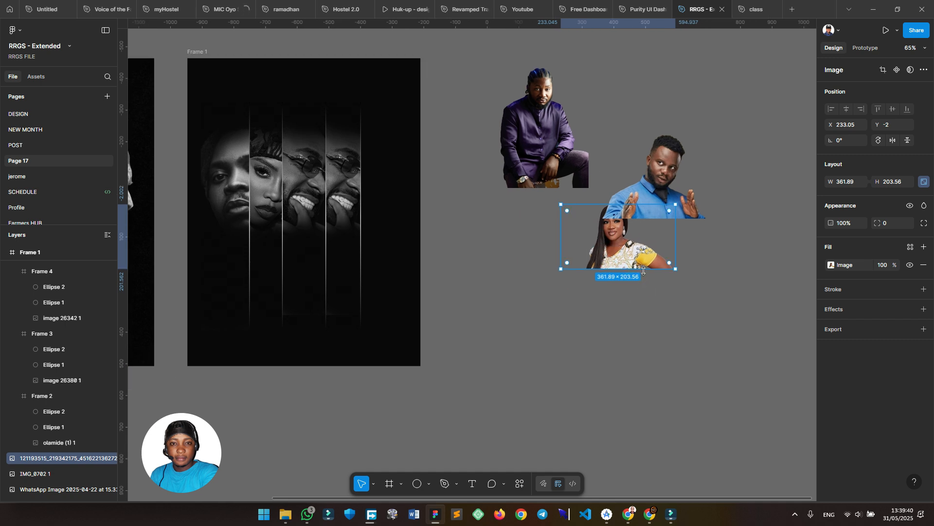
pyautogui.moveTo(634, 251); pyautogui.dragTo(578, 290)
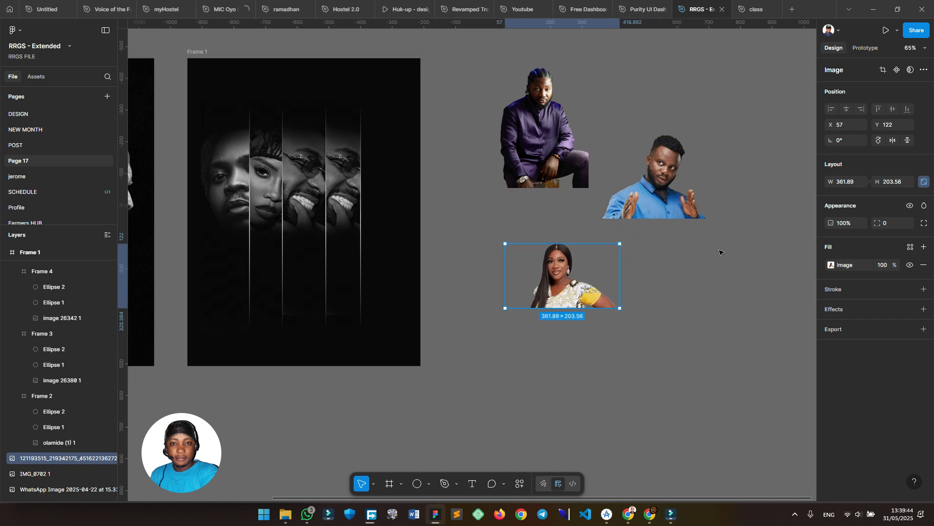
pyautogui.press('Delete')
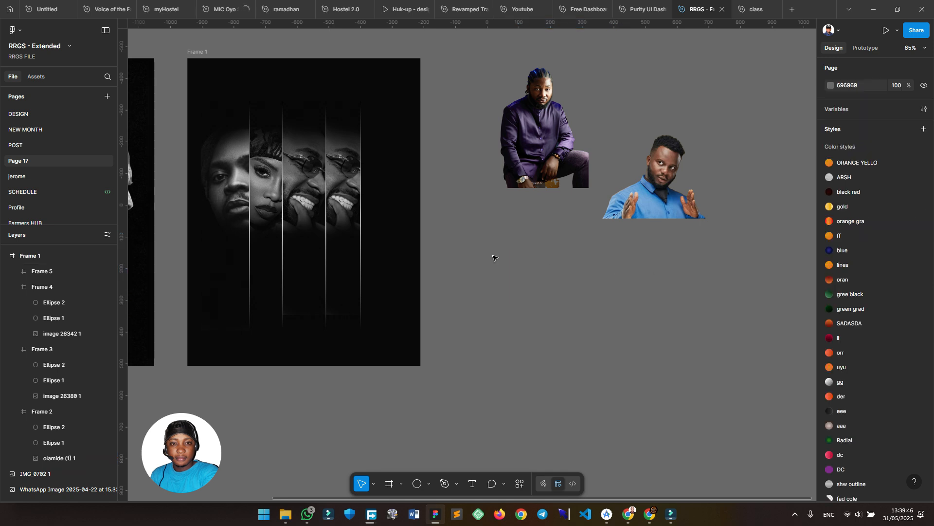
pyautogui.keyDown('ctrl'); pyautogui.click(346, 175); pyautogui.keyUp('ctrl')
pyautogui.moveTo(575, 219); pyautogui.dragTo(657, 285)
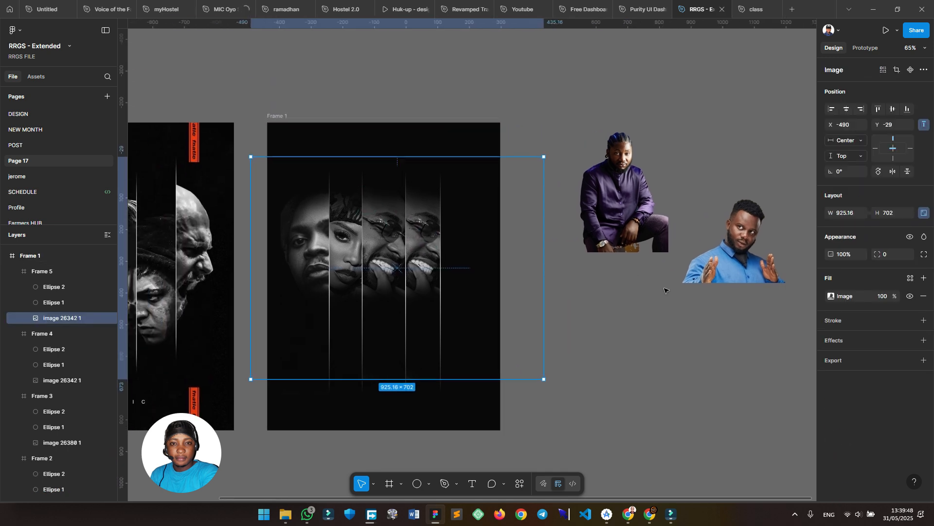
pyautogui.hotkey('ctrl', 'shift', 'r')
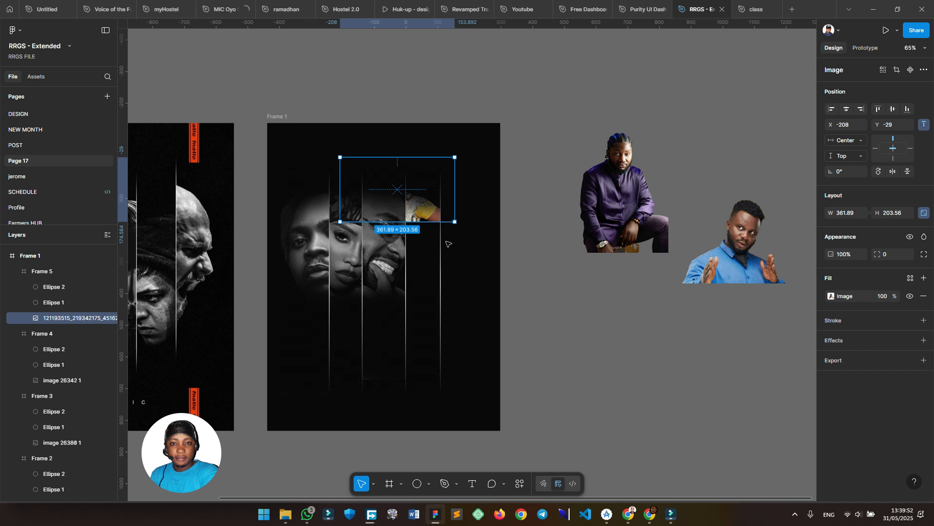
# Scale the long-haired woman's portrait to 1224.89 × 689 and position it at X -523, Y 6 so her face fills the fourth frame
pyautogui.press('k')
pyautogui.moveTo(434, 225); pyautogui.dragTo(491, 347)
pyautogui.moveTo(417, 228)
pyautogui.mouseDown()
pyautogui.moveTo(437, 234)
pyautogui.moveTo(424, 225)
pyautogui.moveTo(424, 238)
pyautogui.mouseUp()
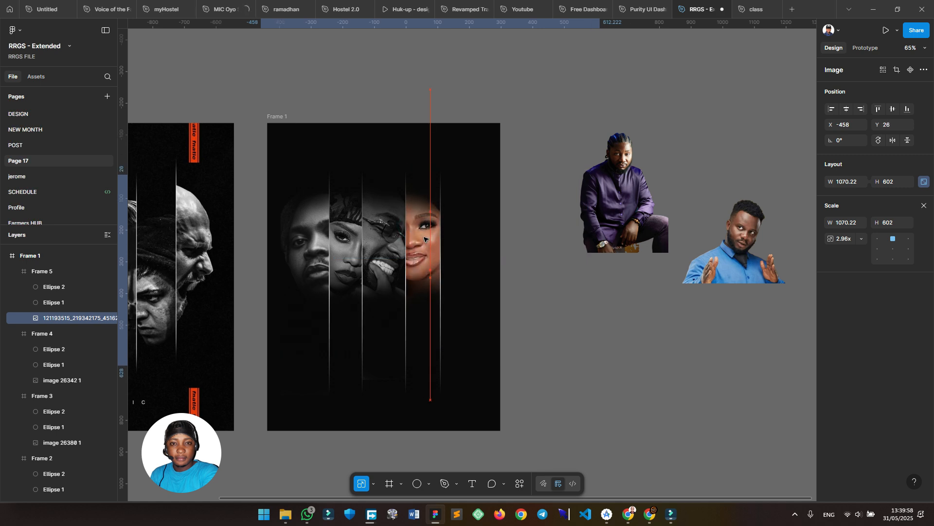
pyautogui.moveTo(509, 174); pyautogui.dragTo(525, 146)
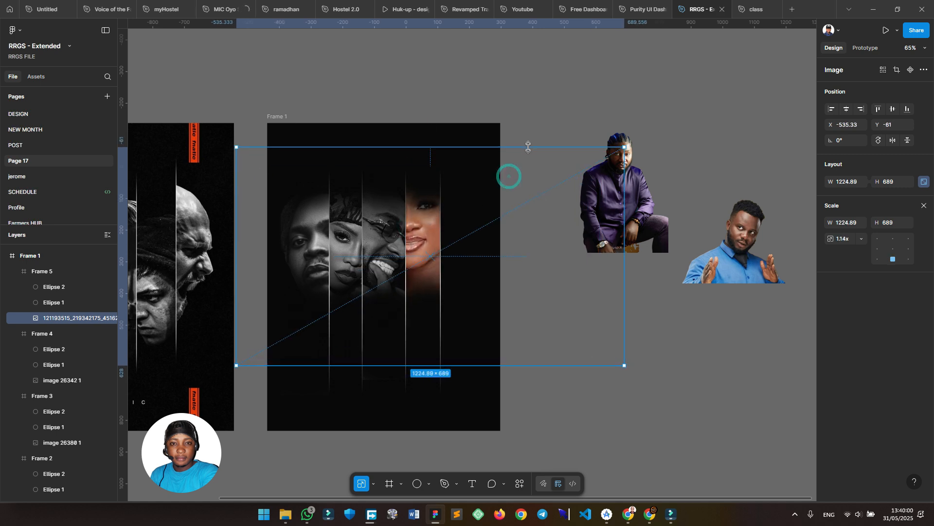
pyautogui.moveTo(422, 235); pyautogui.dragTo(425, 247)
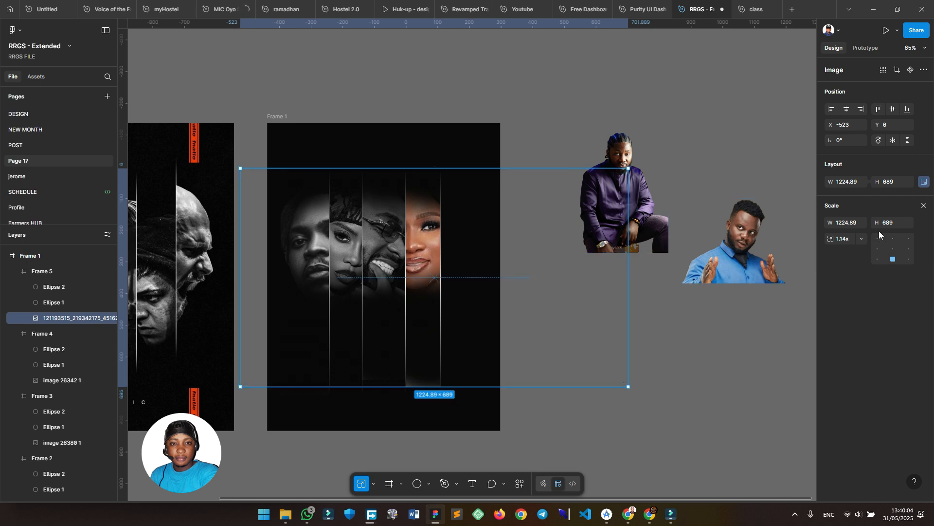
pyautogui.click(924, 205)
# Fully desaturate the long-haired woman's portrait in the fourth frame, strongly lower its shadows and slightly reduce its exposure
pyautogui.click(831, 295)
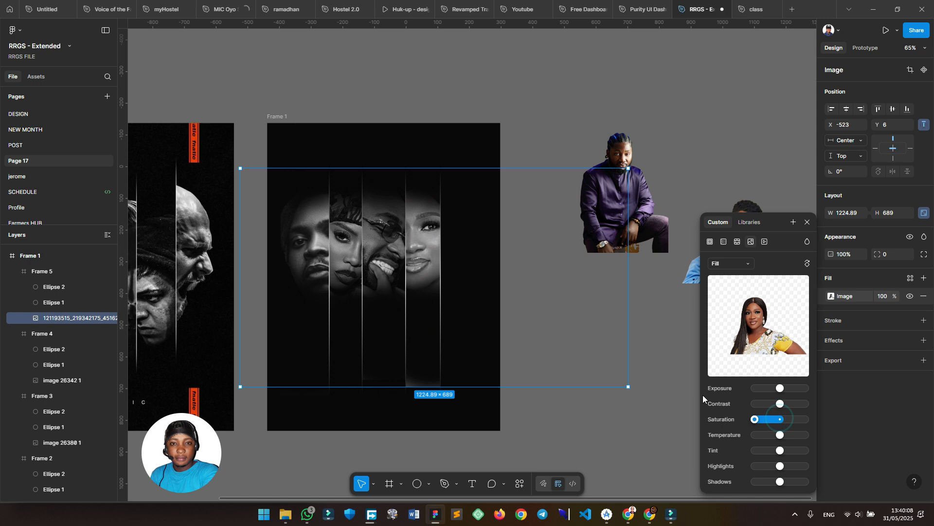
pyautogui.moveTo(780, 482); pyautogui.dragTo(760, 482)
pyautogui.moveTo(781, 389); pyautogui.dragTo(776, 388)
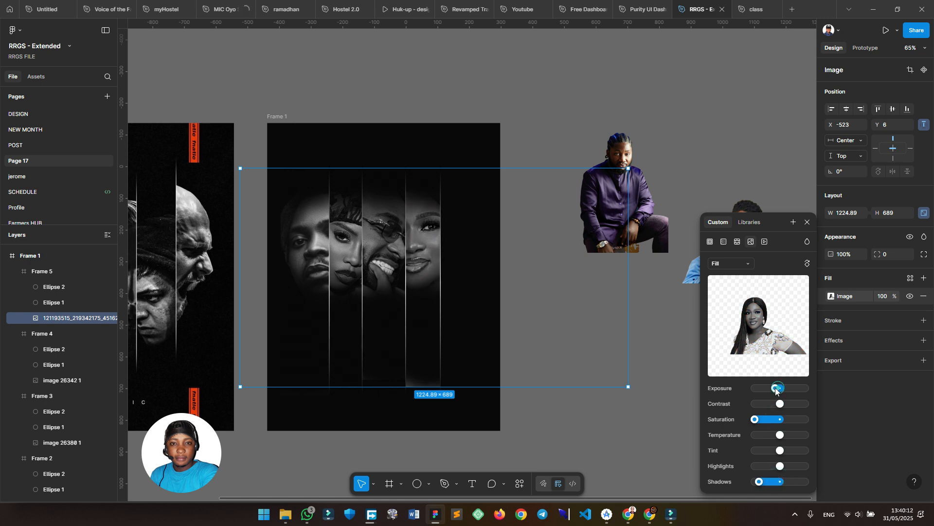
pyautogui.click(641, 76)
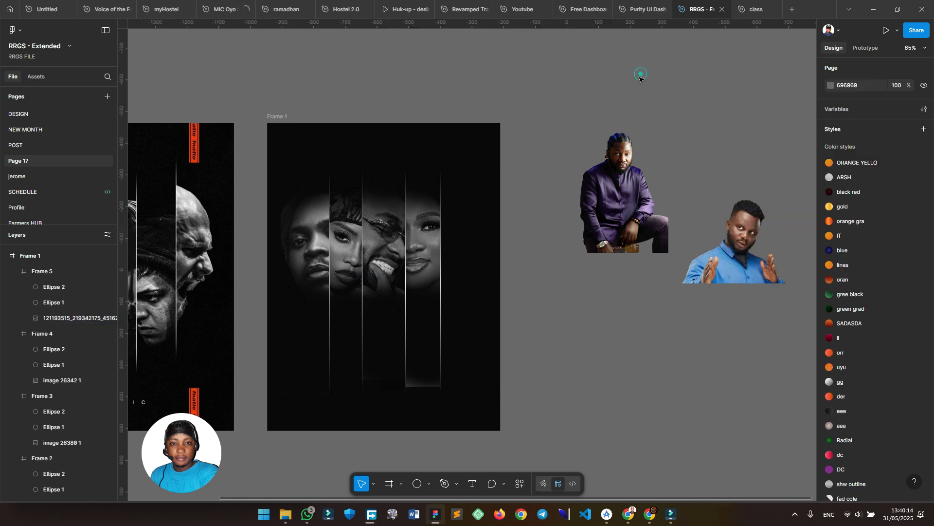
# Duplicate the first portrait frame and place the copy flush against the fourth frame's right side at X 548, Y 137
pyautogui.hscroll(3, 645, 192)
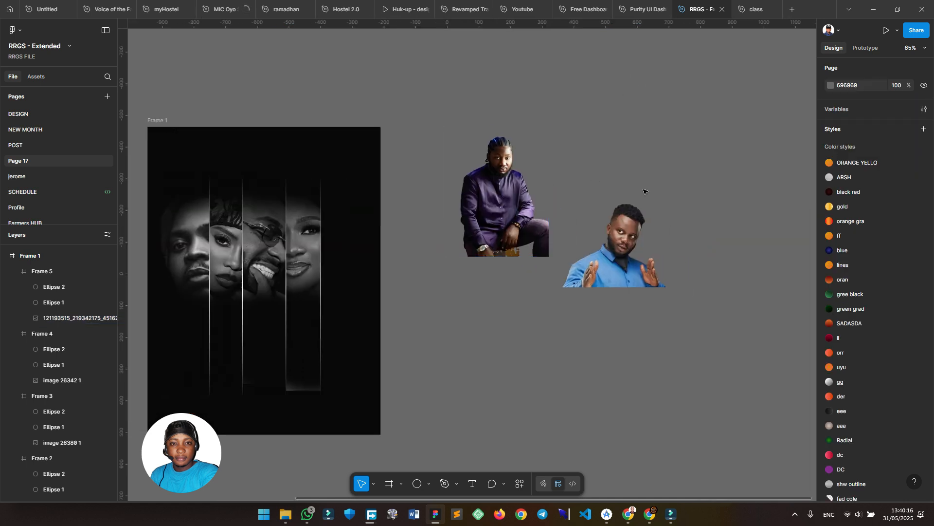
pyautogui.hscroll(-2, 564, 199)
pyautogui.click(583, 160)
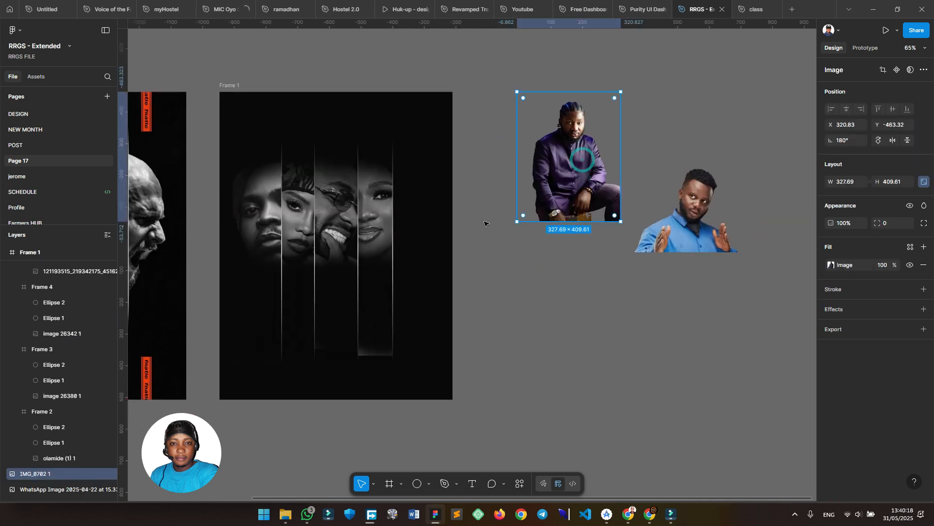
pyautogui.click(559, 290)
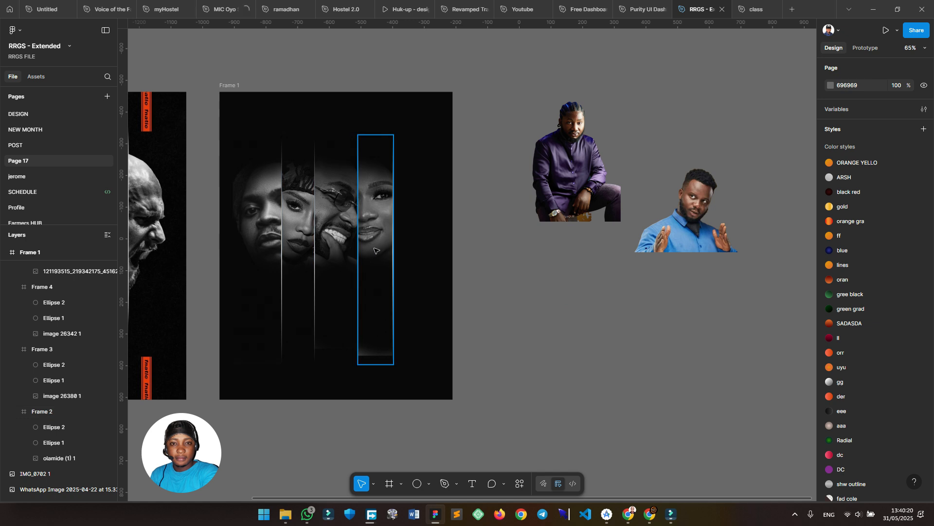
pyautogui.moveTo(252, 235); pyautogui.dragTo(415, 230)
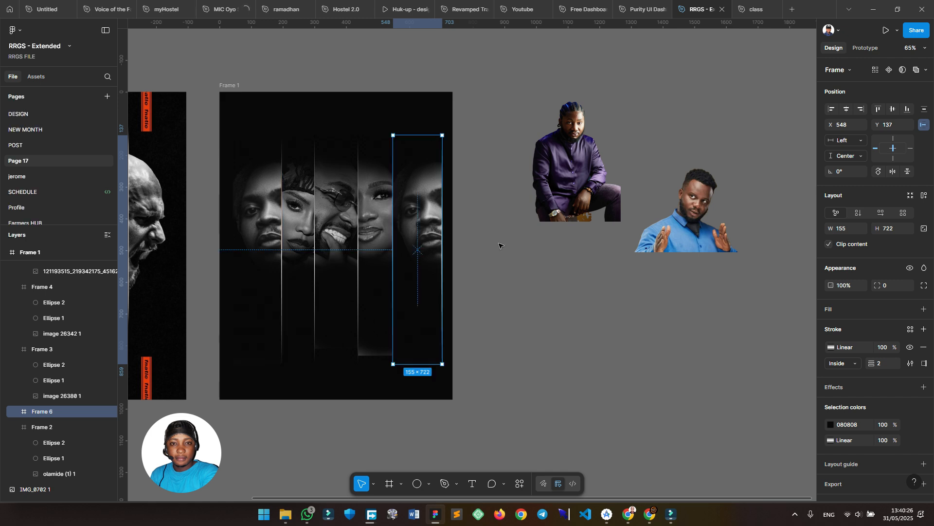
pyautogui.click(499, 244)
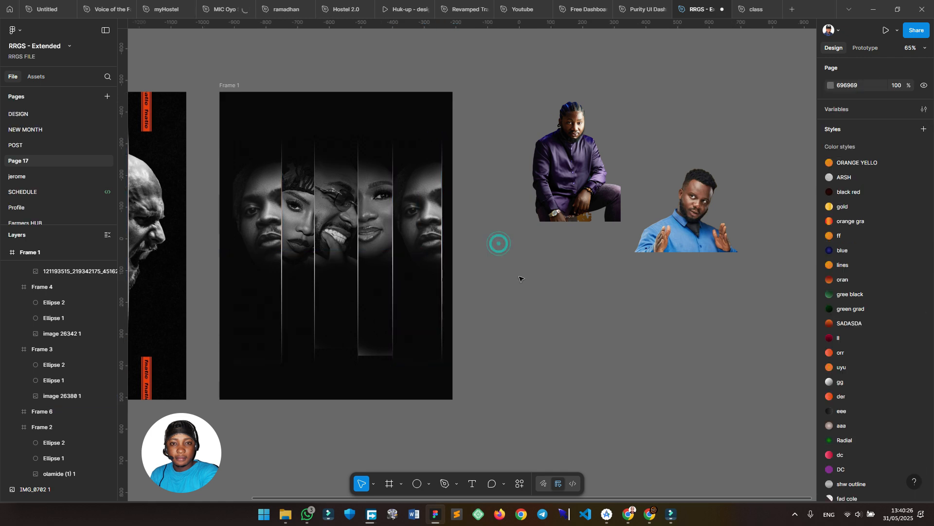
# Cut the image of the man in the blue shirt and use it to replace the portrait in the new fifth frame
pyautogui.click(424, 232)
pyautogui.click(697, 226)
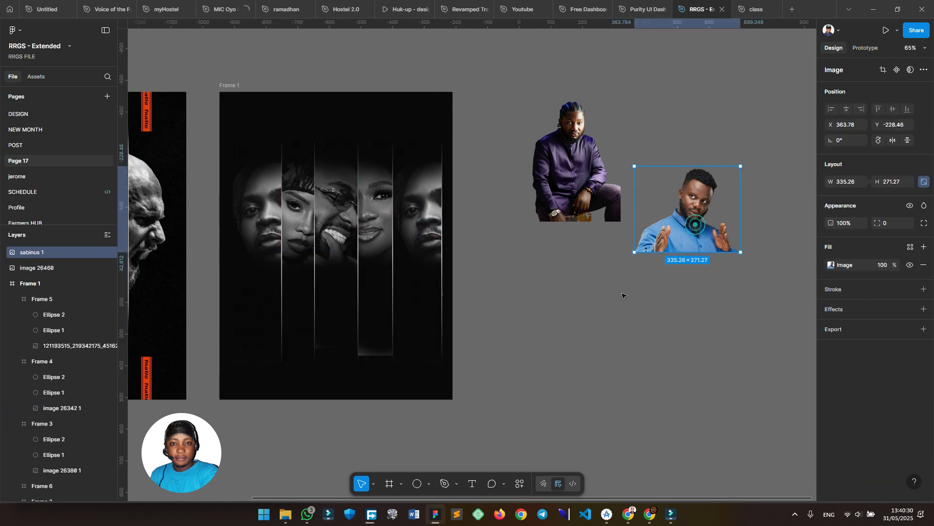
pyautogui.press('Delete')
pyautogui.doubleClick(426, 215)
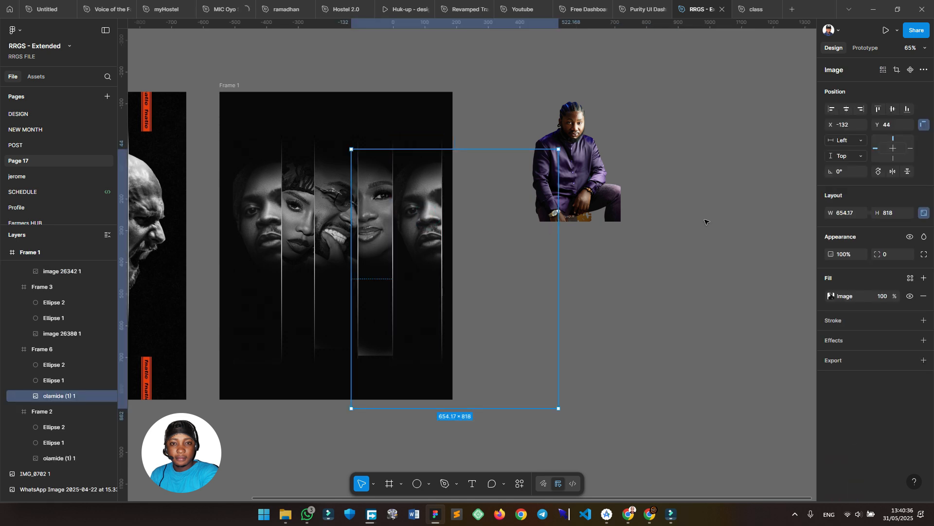
pyautogui.hotkey('ctrl', 'shift', 'r')
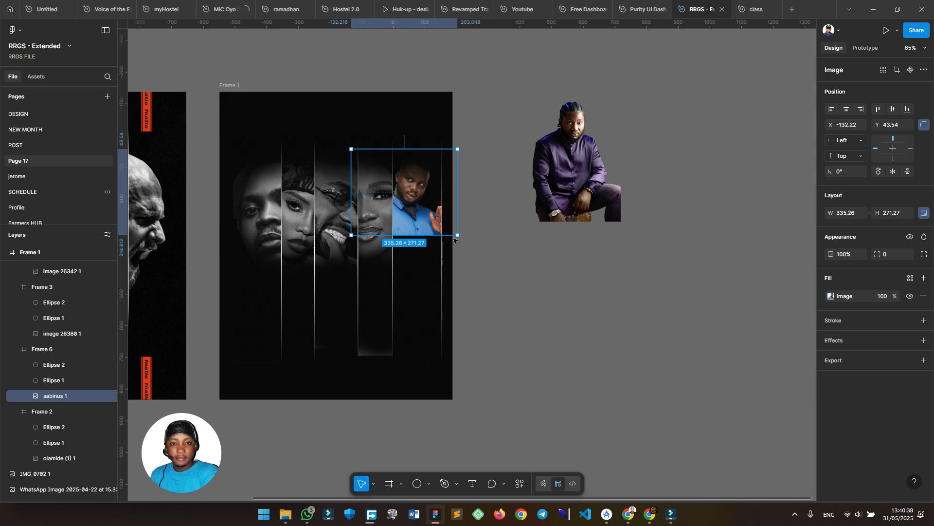
# Scale the blue-shirted man's portrait to 855.81 × 692.46 and position it at X -400, Y -21 so his face fills the fifth frame
pyautogui.press('k')
pyautogui.moveTo(428, 236); pyautogui.dragTo(478, 371)
pyautogui.moveTo(422, 205); pyautogui.dragTo(419, 185)
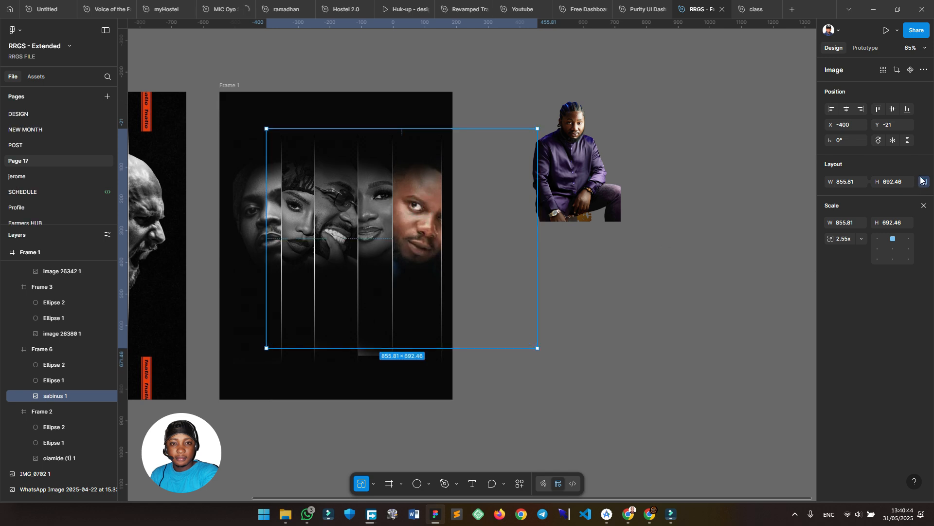
pyautogui.click(924, 205)
# Turn the fifth frame's portrait black and white by removing all saturation, strongly lowering the shadows and slightly reducing the exposure
pyautogui.click(831, 296)
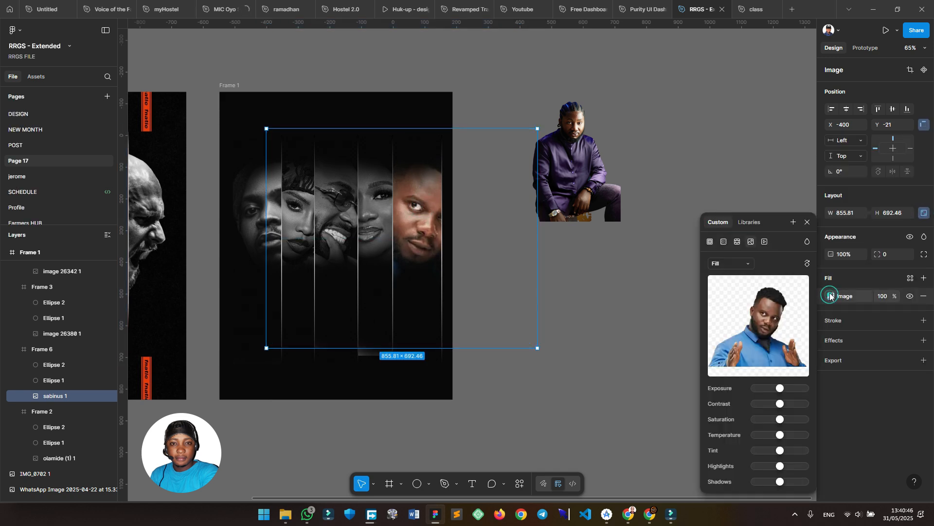
pyautogui.moveTo(780, 419); pyautogui.dragTo(755, 419)
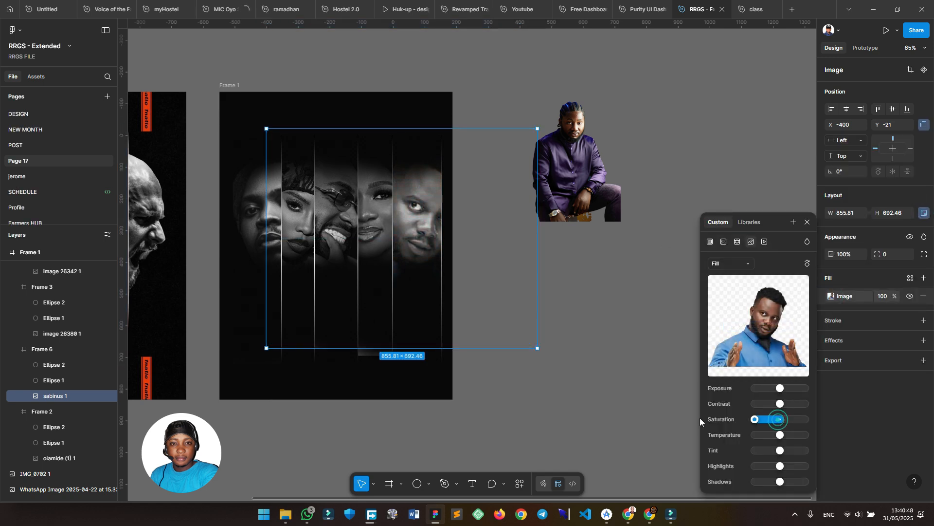
pyautogui.moveTo(781, 481); pyautogui.dragTo(760, 481)
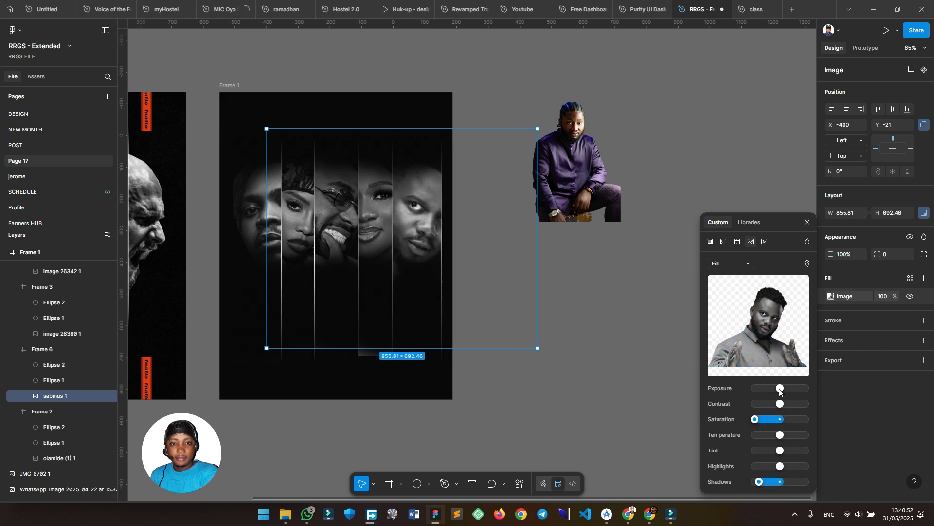
pyautogui.moveTo(779, 392); pyautogui.dragTo(775, 393)
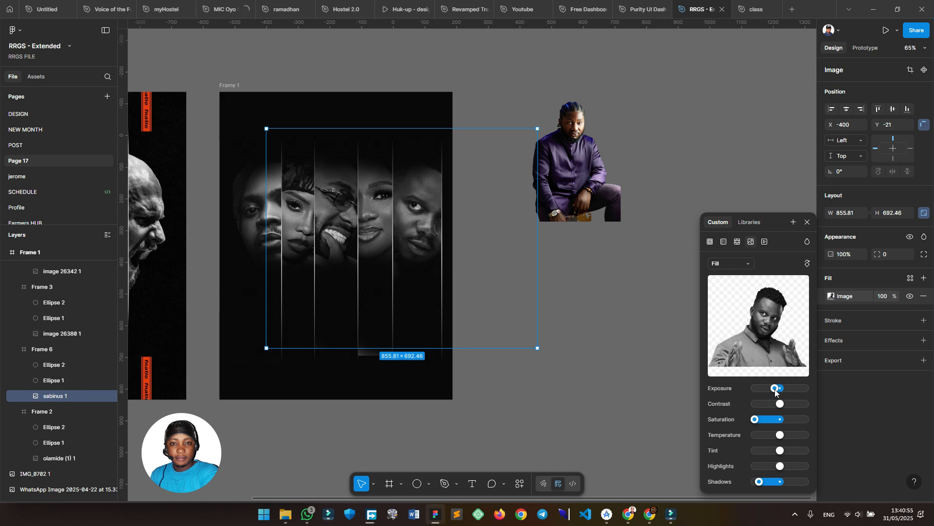
pyautogui.click(643, 91)
# Select all five portrait frames and shift them left together so the first frame sits at X 13
pyautogui.hscroll(-4, 643, 91)
pyautogui.click(363, 237)
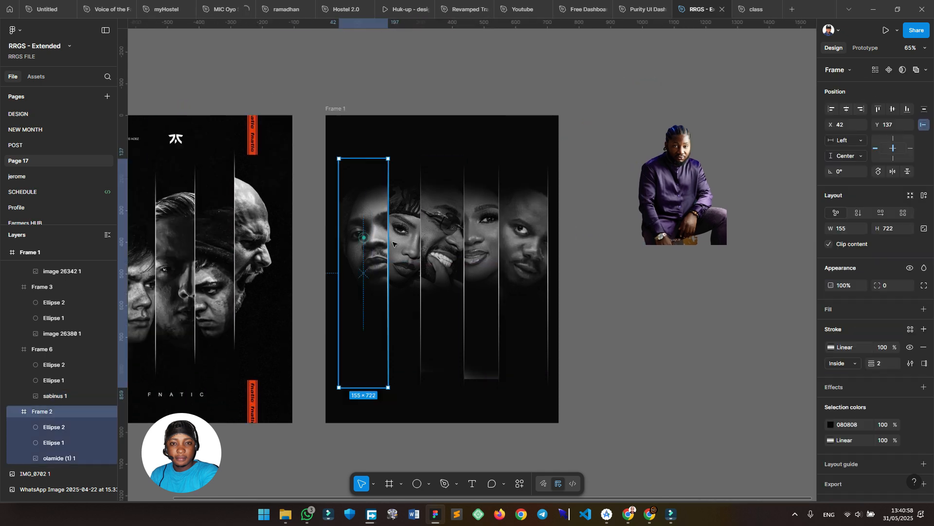
pyautogui.keyDown('shift'); pyautogui.click(404, 246); pyautogui.keyUp('shift')
pyautogui.keyDown('shift'); pyautogui.click(442, 251); pyautogui.keyUp('shift')
pyautogui.keyDown('shift'); pyautogui.click(480, 255); pyautogui.keyUp('shift')
pyautogui.keyDown('shift'); pyautogui.click(512, 260); pyautogui.keyUp('shift')
pyautogui.keyDown('shift'); pyautogui.click(512, 257); pyautogui.keyUp('shift')
pyautogui.moveTo(527, 257); pyautogui.dragTo(517, 258)
pyautogui.hscroll(-4, 630, 248)
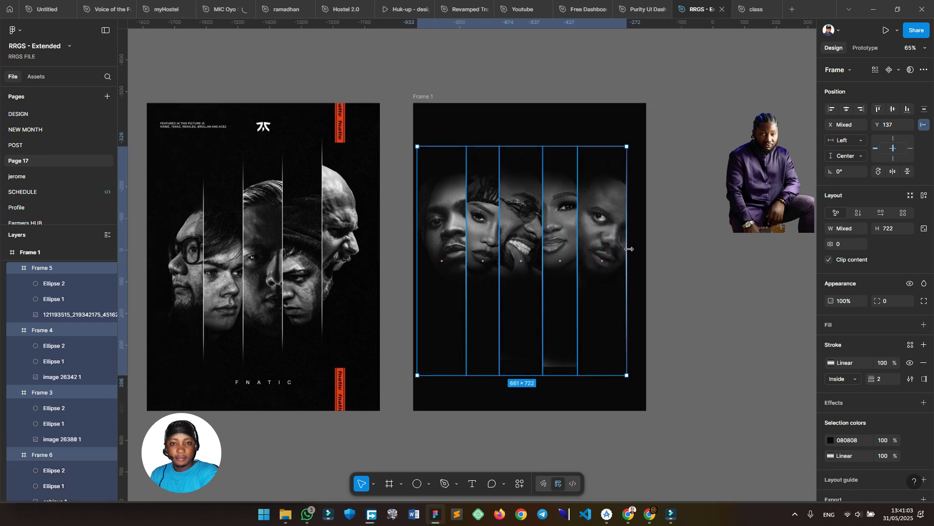
pyautogui.click(680, 258)
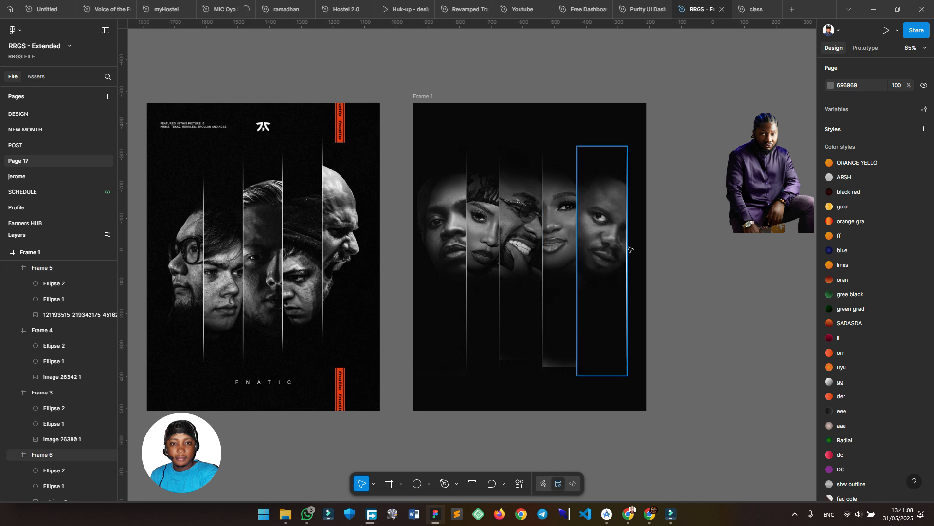
# Remove the gradient stroke from the fifth frame and shift its portrait left to X -484
pyautogui.click(626, 278)
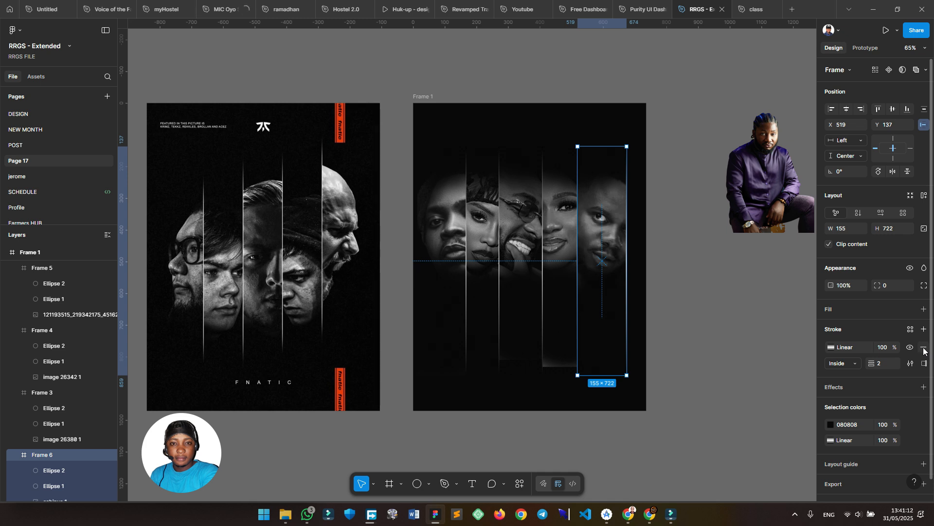
pyautogui.click(747, 310)
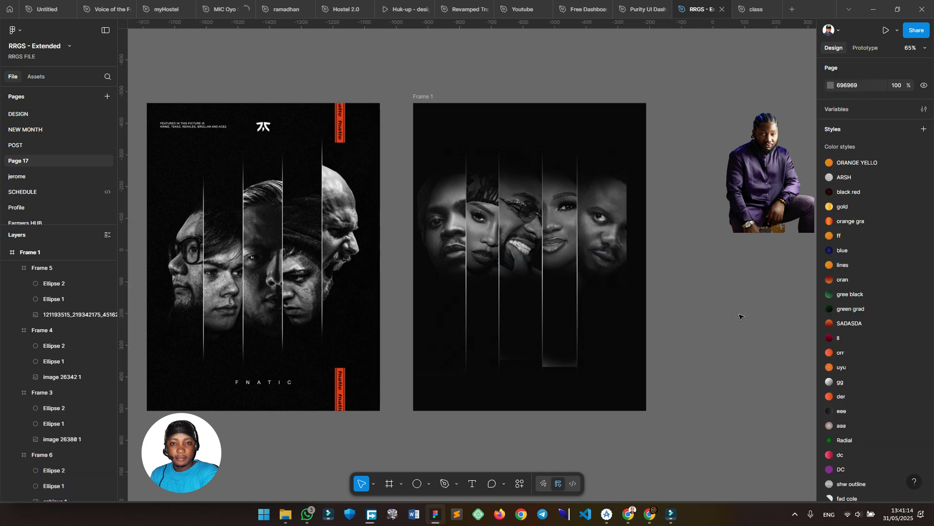
pyautogui.keyDown('ctrl'); pyautogui.click(612, 233); pyautogui.keyUp('ctrl')
pyautogui.moveTo(609, 233)
pyautogui.mouseDown()
pyautogui.moveTo(600, 233)
pyautogui.moveTo(607, 241)
pyautogui.mouseUp()
pyautogui.click(728, 304)
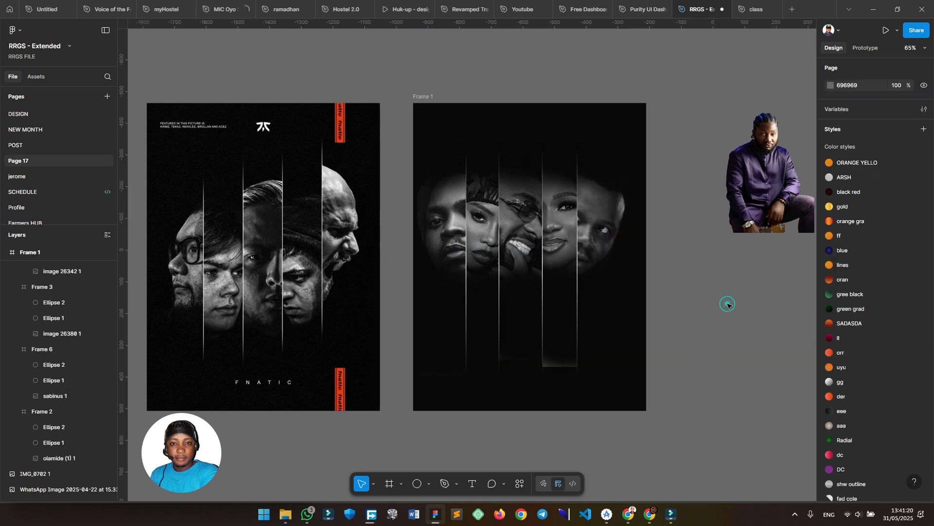
# Scale the fifth frame's portrait down to 803.33 × 650 and reposition it so the face sits within the frame
pyautogui.click(615, 227)
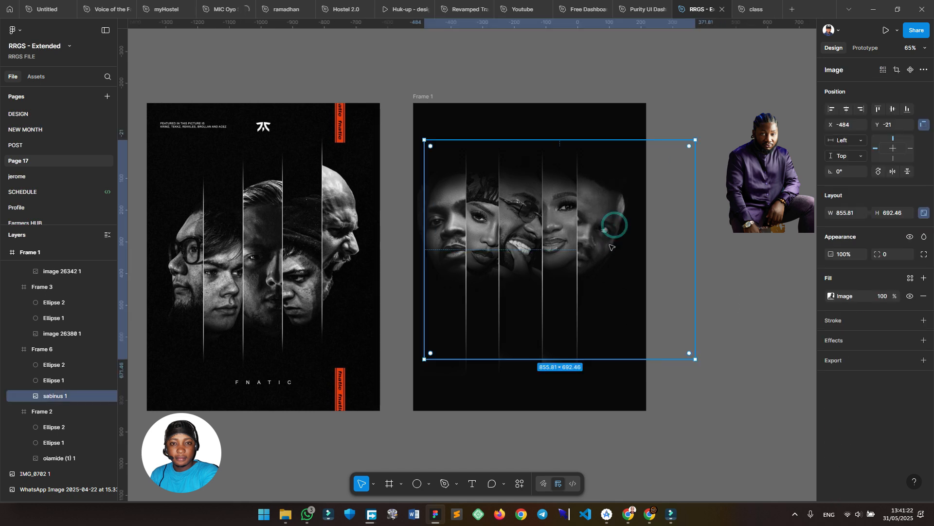
pyautogui.press('k')
pyautogui.moveTo(667, 359); pyautogui.dragTo(664, 345)
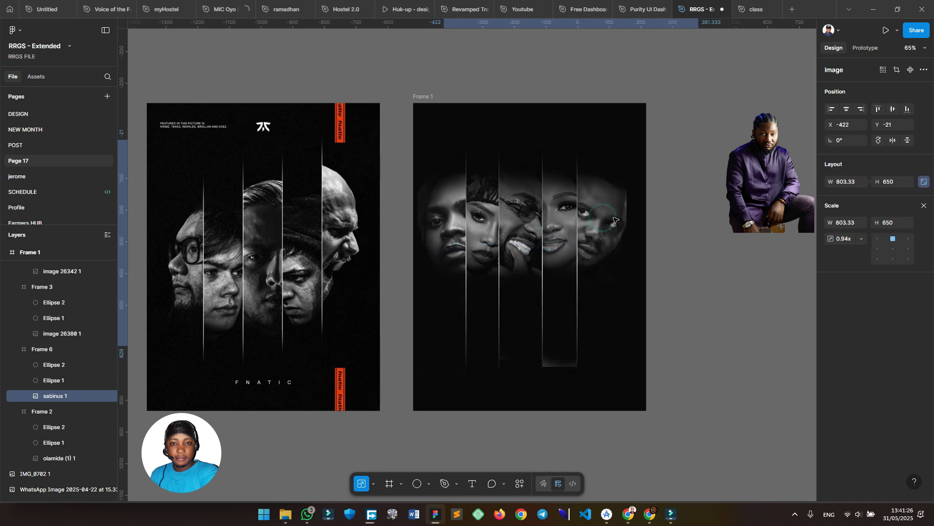
pyautogui.click(717, 310)
pyautogui.click(718, 310)
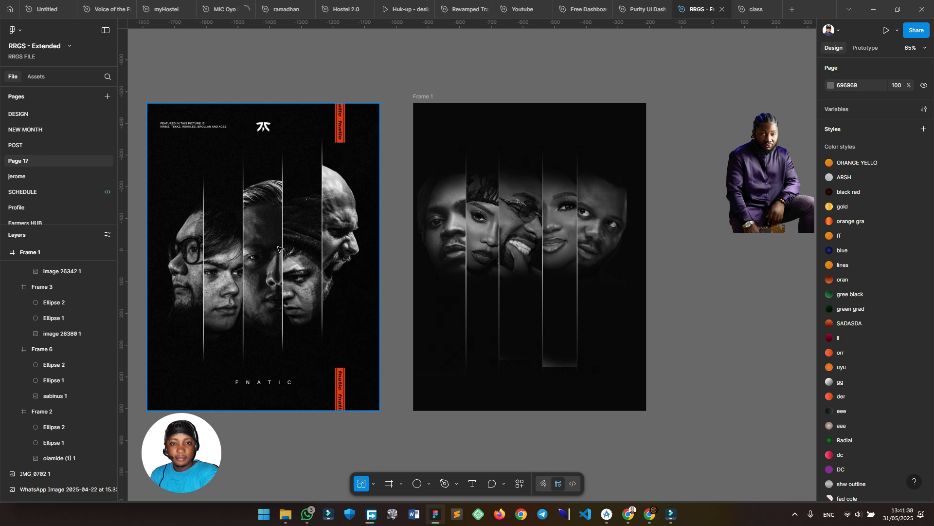
# Move the first portrait frame straight down to Y 217
pyautogui.click(443, 209)
pyautogui.press('alt')
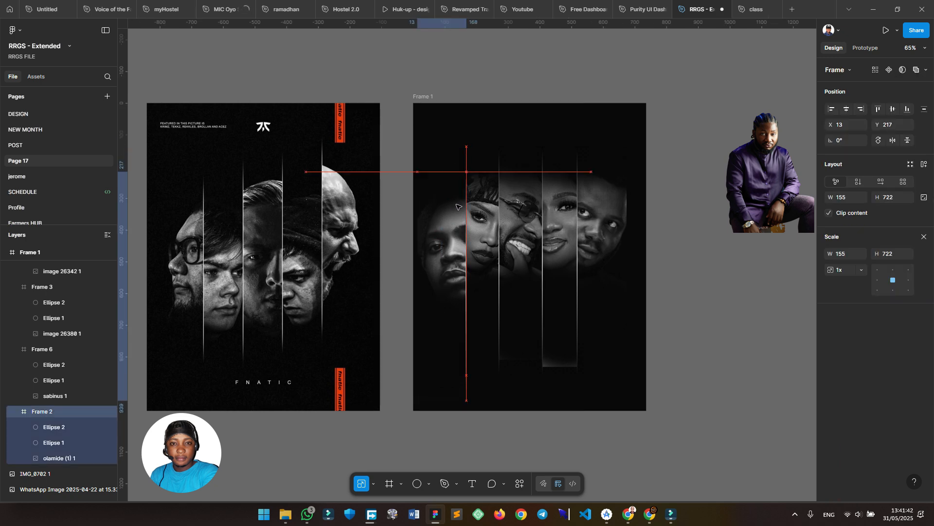
pyautogui.moveTo(513, 206); pyautogui.dragTo(517, 238)
pyautogui.click(683, 132)
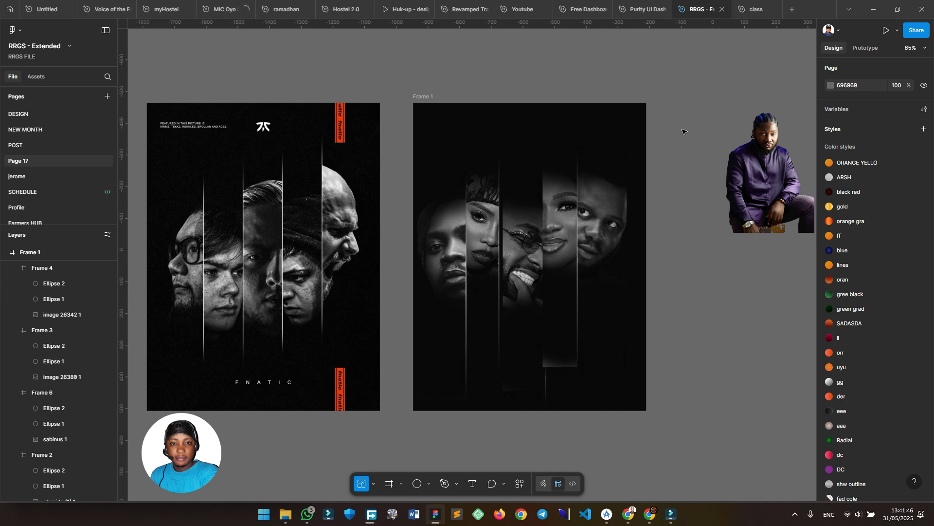
pyautogui.hotkey('ctrl', 'z')
pyautogui.hotkey('ctrl', 'z')
# Move the third portrait frame down and the fourth frame slightly up to stagger the faces
pyautogui.click(528, 195)
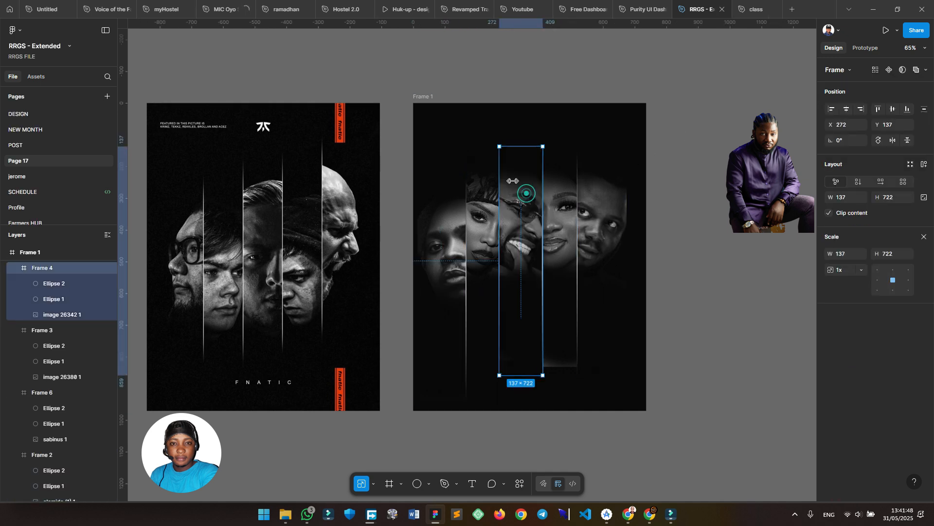
pyautogui.moveTo(525, 180); pyautogui.dragTo(521, 214)
pyautogui.keyDown('shift'); pyautogui.click(520, 201); pyautogui.keyUp('shift')
pyautogui.click(694, 110)
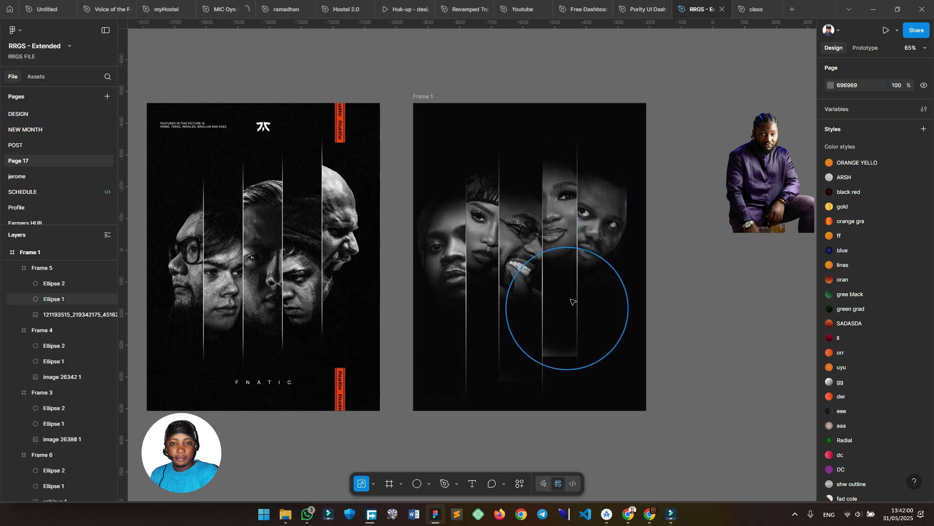
pyautogui.doubleClick(569, 316)
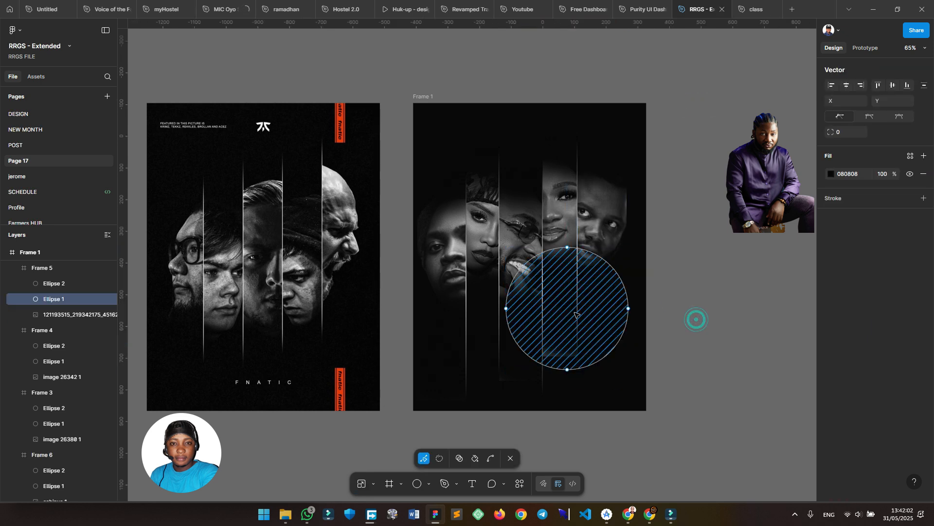
pyautogui.press('Escape')
pyautogui.click(744, 288)
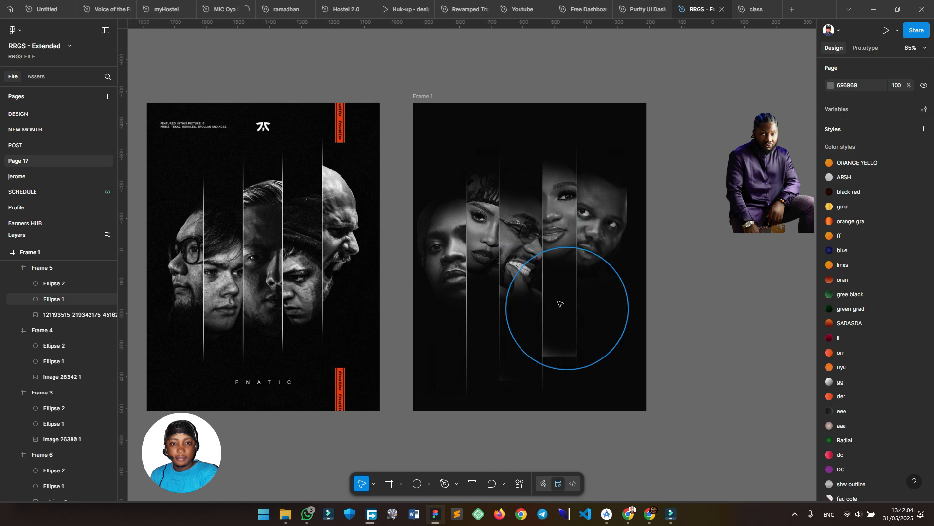
# Move the lower blurred ellipse in the fourth frame to X -104, Y 408 so it hides the portrait's bottom edge
pyautogui.click(559, 302)
pyautogui.click(559, 296)
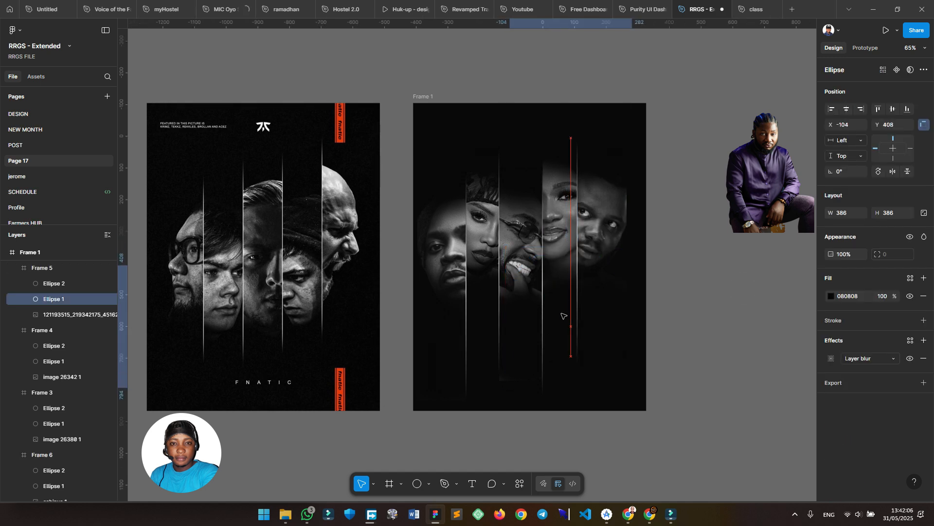
pyautogui.click(697, 124)
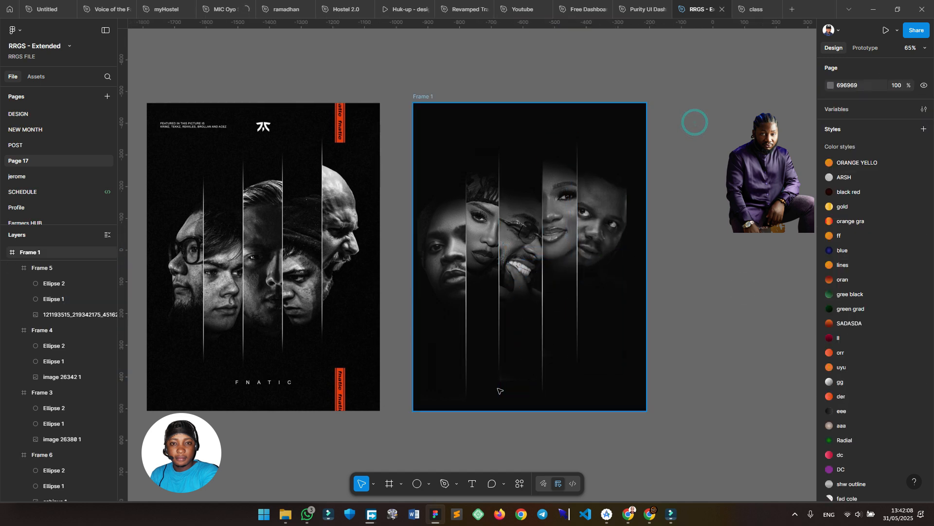
# Lower the bottom blurred ellipse in the third frame to X -116, Y 377 to reveal more of the man's hand
pyautogui.click(520, 354)
pyautogui.moveTo(520, 346); pyautogui.dragTo(521, 357)
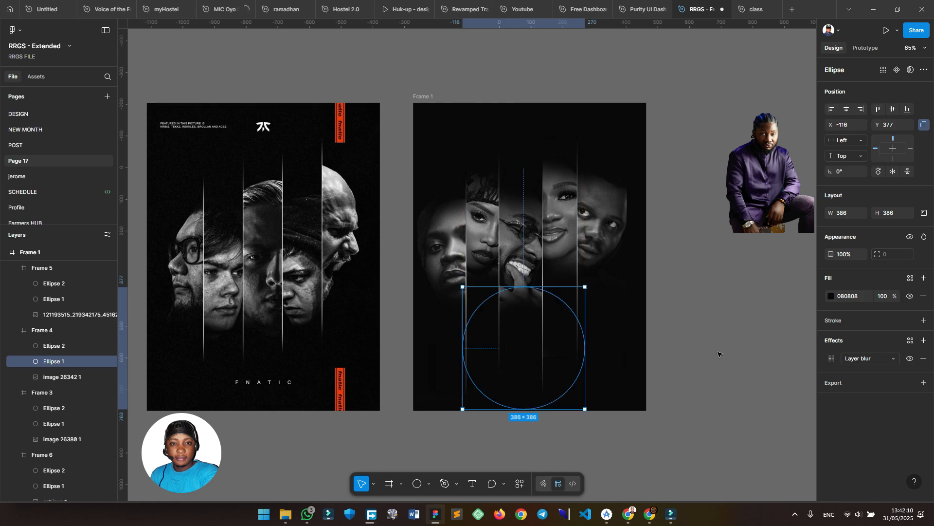
pyautogui.click(736, 291)
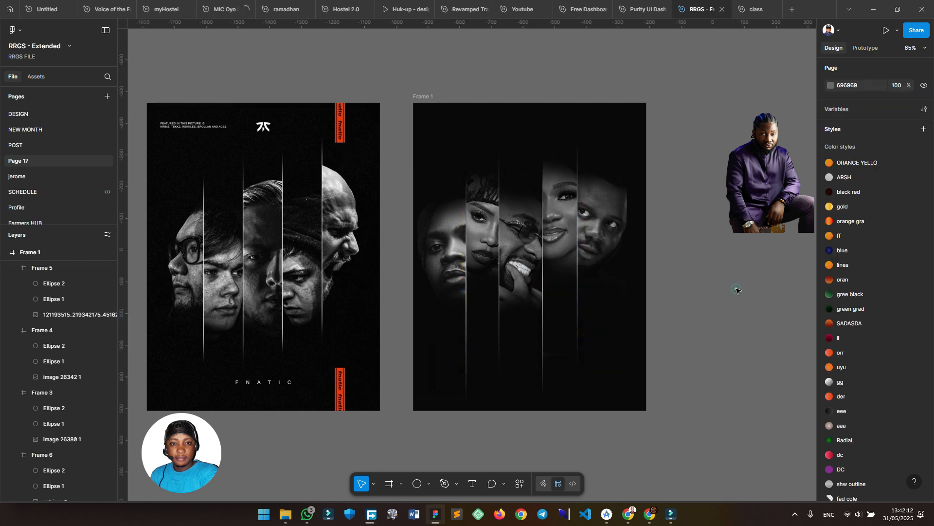